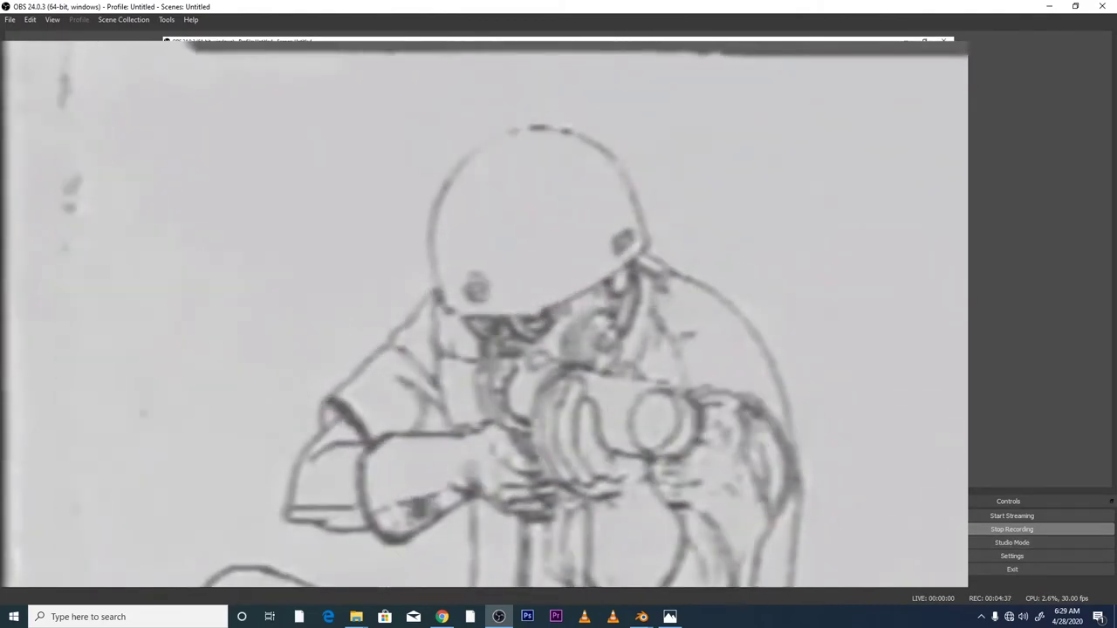
Step: Play back the T-rex run cycle, examine it from a closer and a slightly turned view, and stop playback
{"action": "mouse_move", "coordinate": [356, 617]}
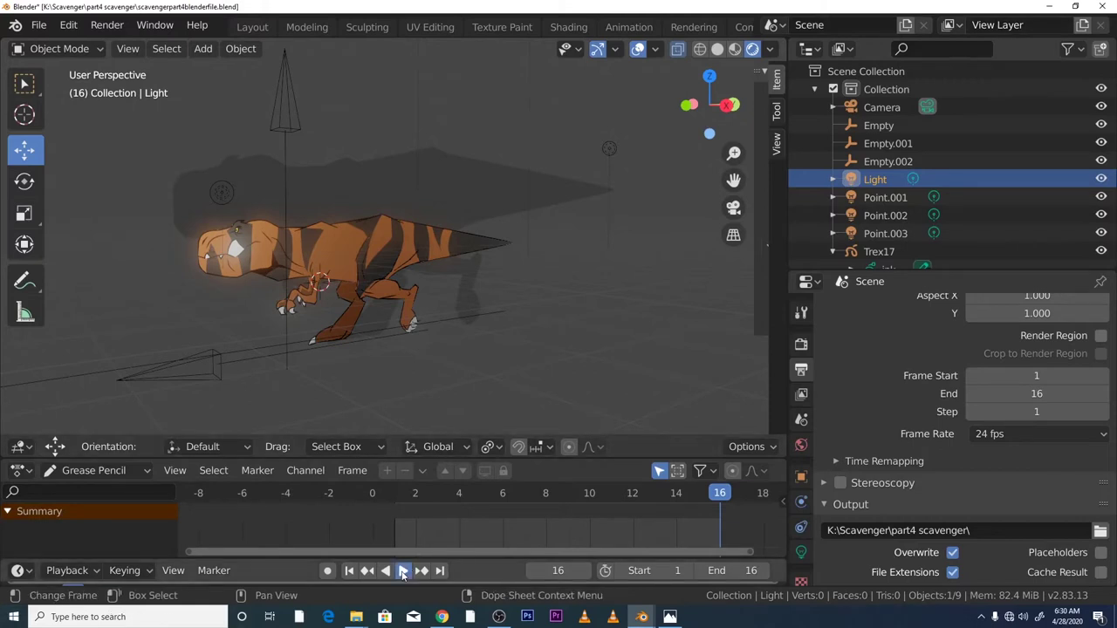
{"action": "left_click", "coordinate": [403, 571]}
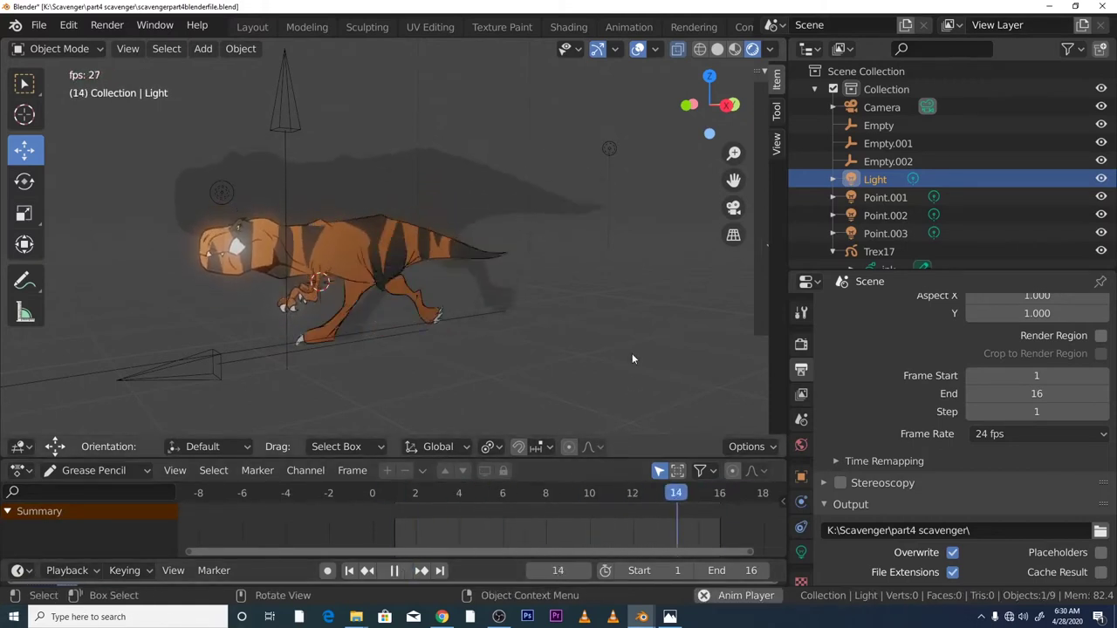
{"action": "scroll", "coordinate": [624, 326], "scroll_direction": "up", "scroll_amount": 5}
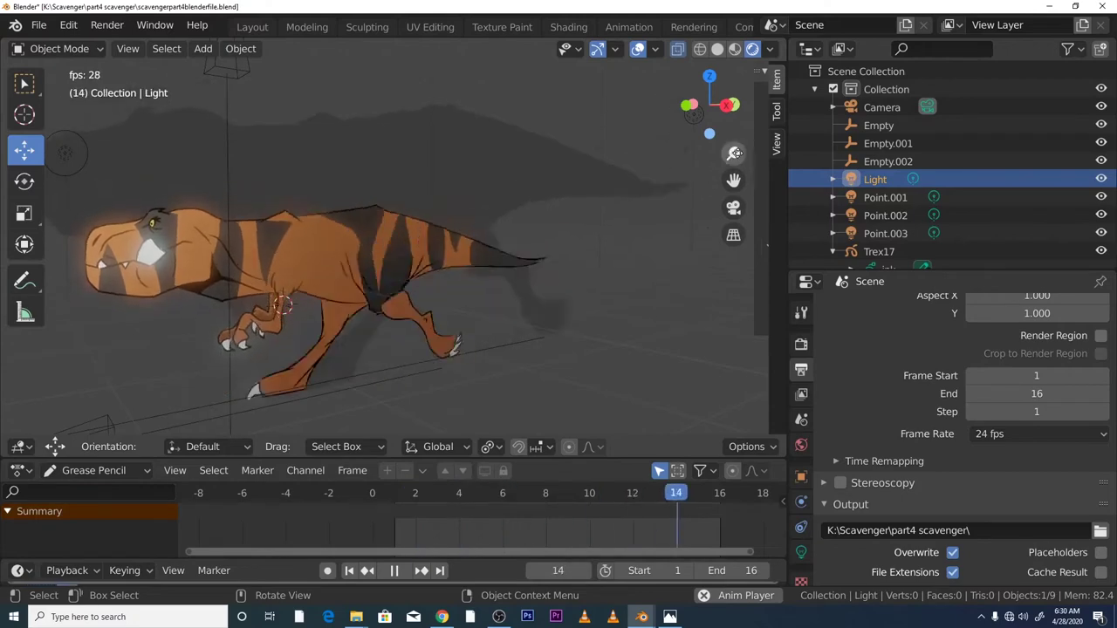
{"action": "scroll", "coordinate": [682, 162], "scroll_direction": "down", "scroll_amount": 4}
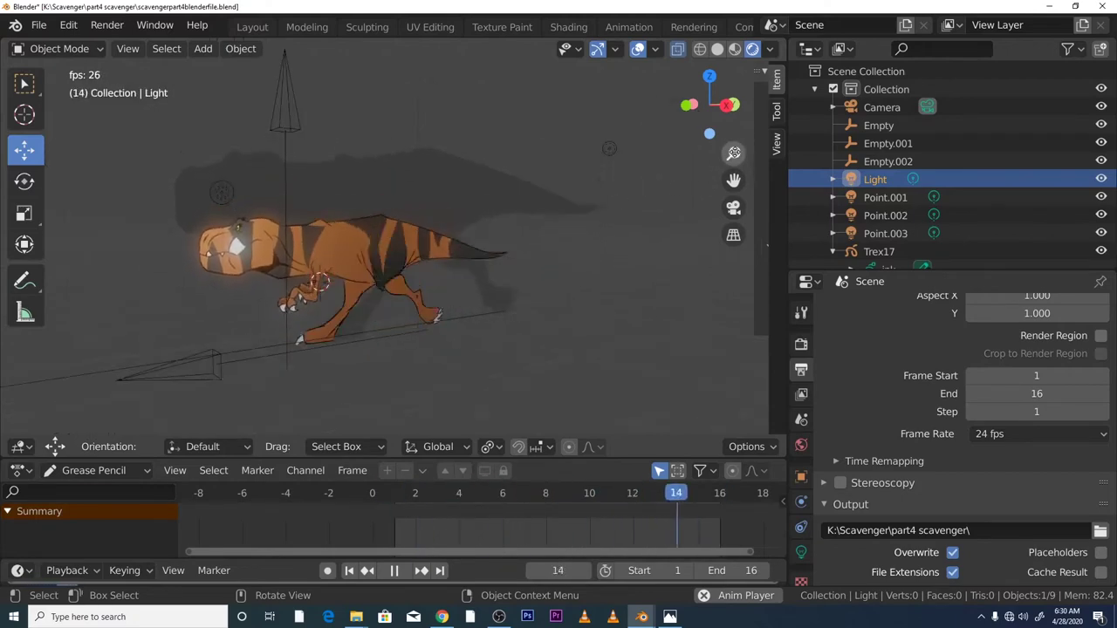
{"action": "left_click_drag", "start_coordinate": [712, 105], "coordinate": [625, 202]}
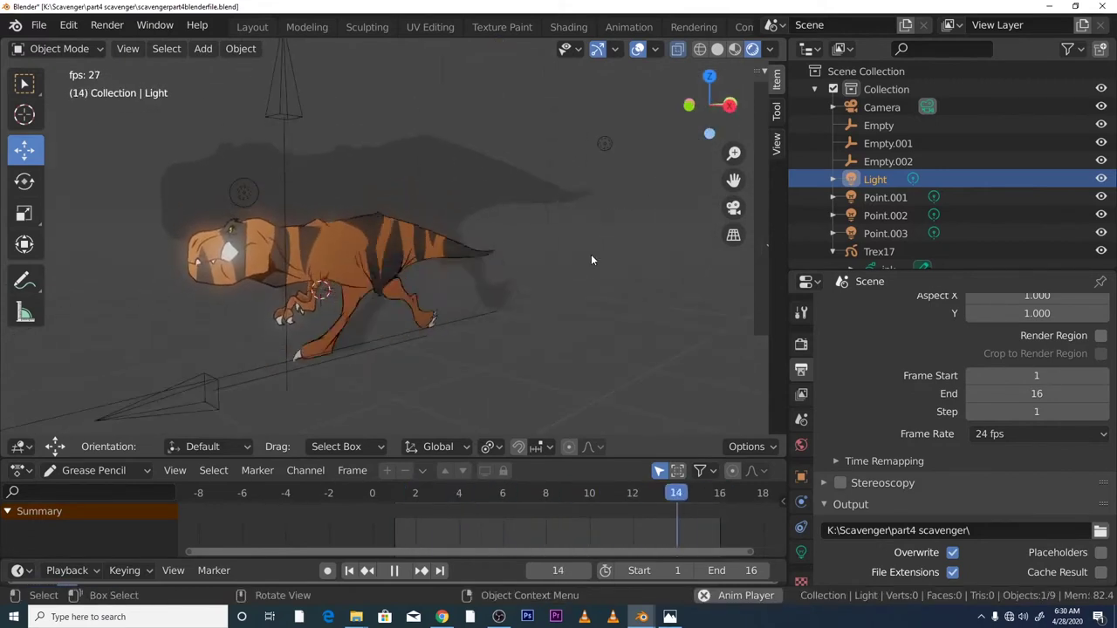
{"action": "key", "text": "space"}
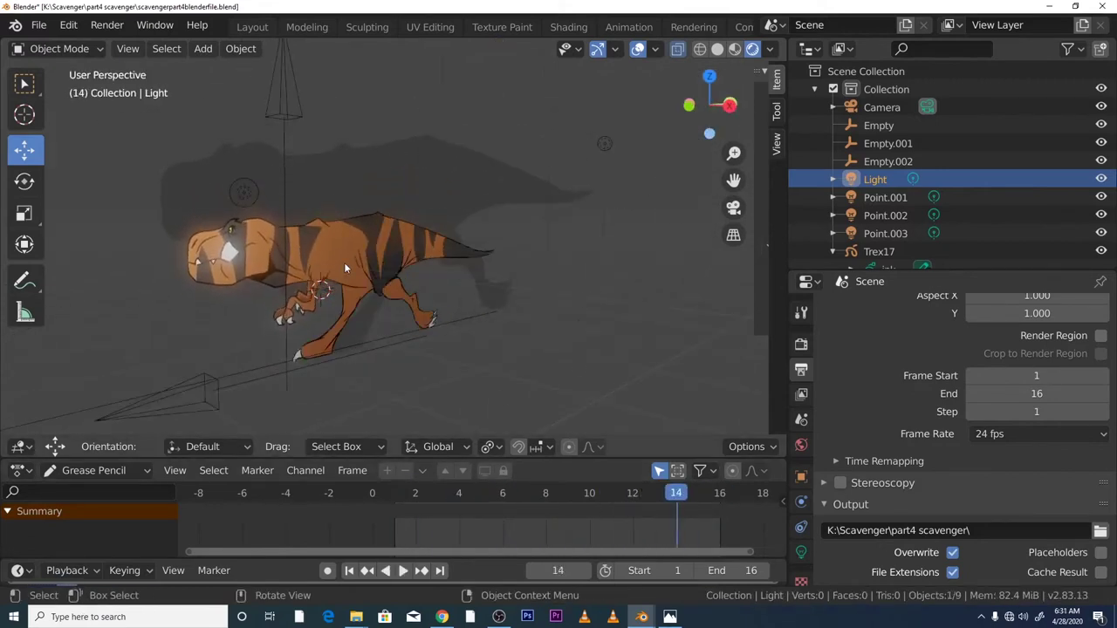
Step: Select the T-rex drawing, enlarge the dope sheet to show all its layers, and scrub through its keyframes to frame 1
{"action": "left_click", "coordinate": [344, 261]}
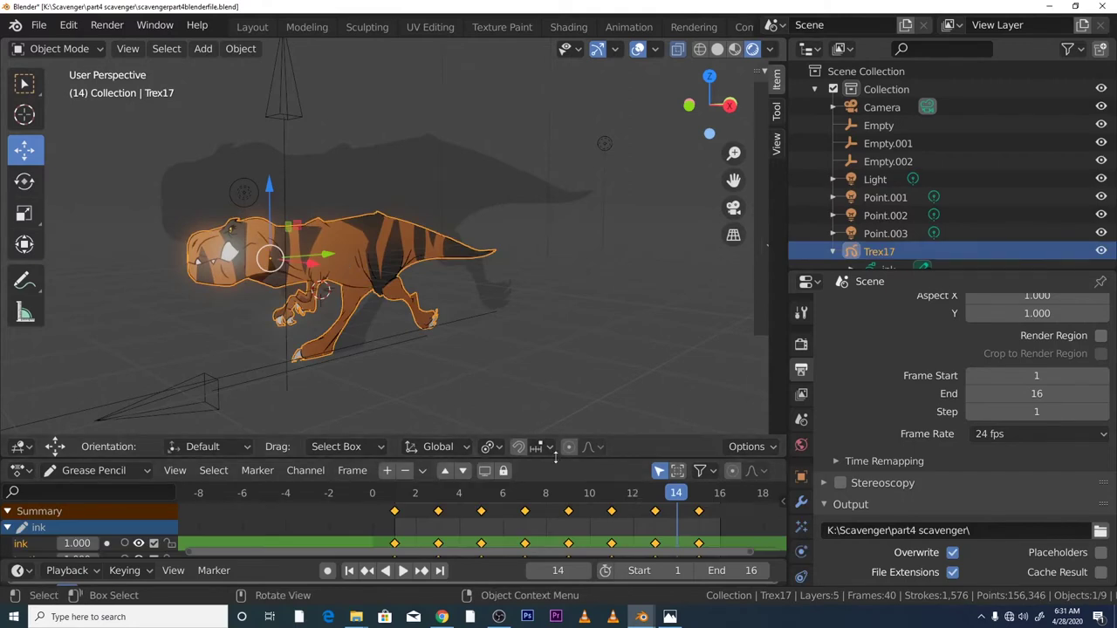
{"action": "left_click_drag", "start_coordinate": [555, 458], "coordinate": [564, 365]}
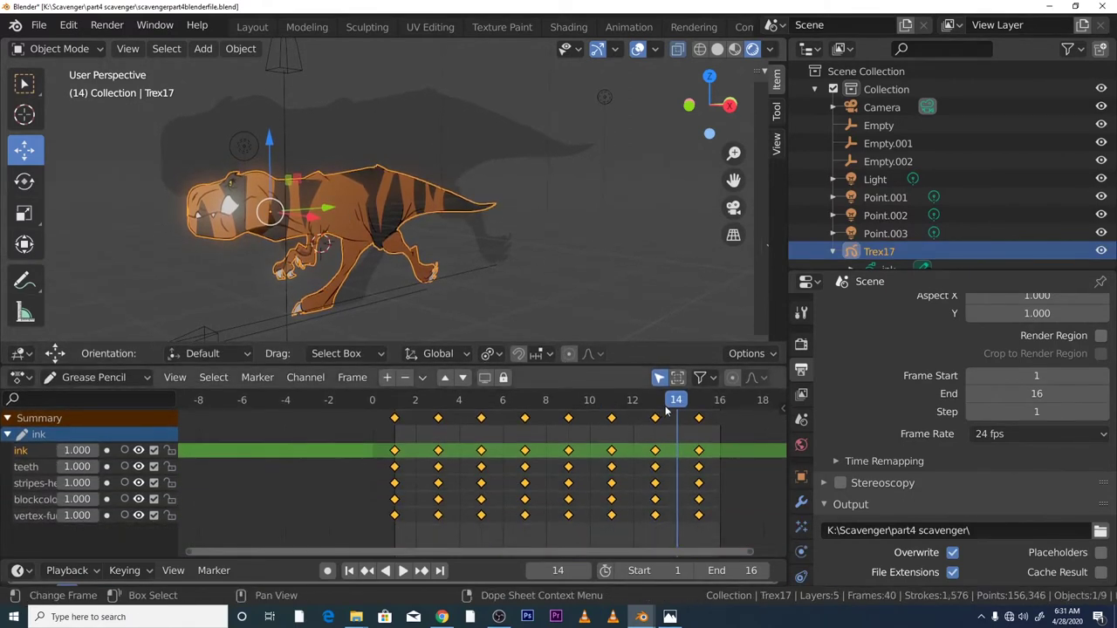
{"action": "left_click_drag", "start_coordinate": [634, 402], "coordinate": [397, 384]}
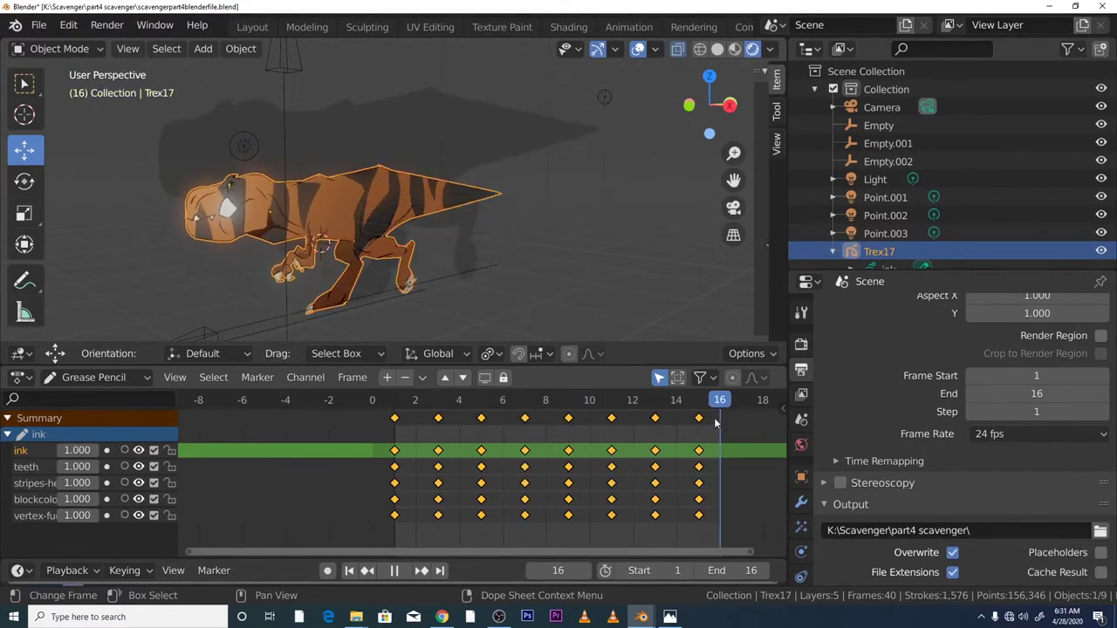
{"action": "left_click_drag", "start_coordinate": [715, 422], "coordinate": [398, 409]}
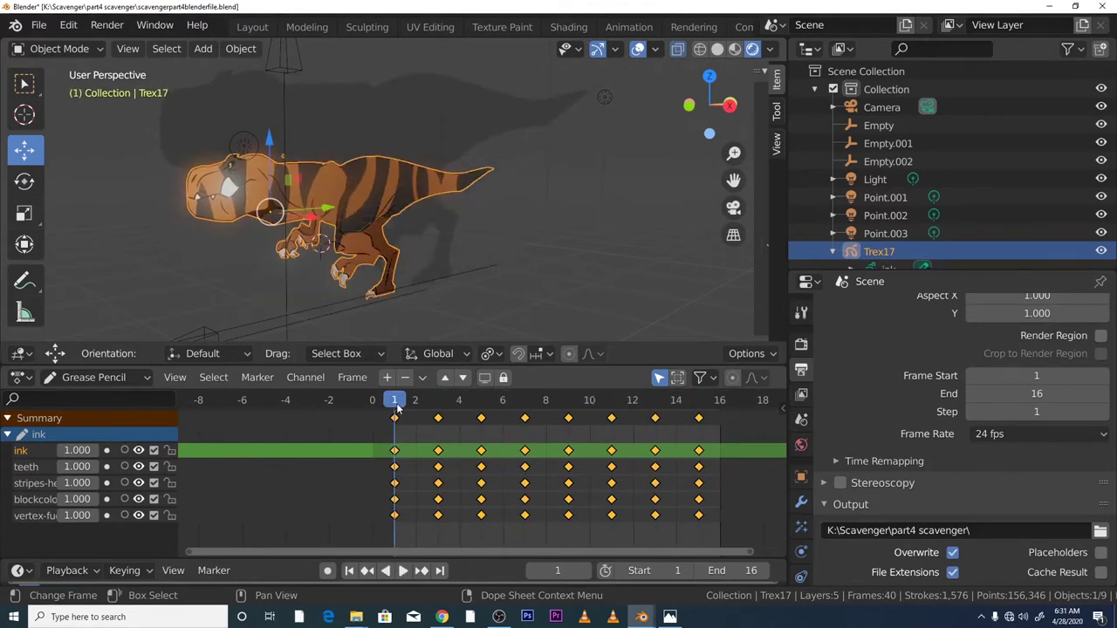
Step: Compress the T-rex keyframes to one-frame spacing and set the animation's end frame to 9
{"action": "key", "text": "space"}
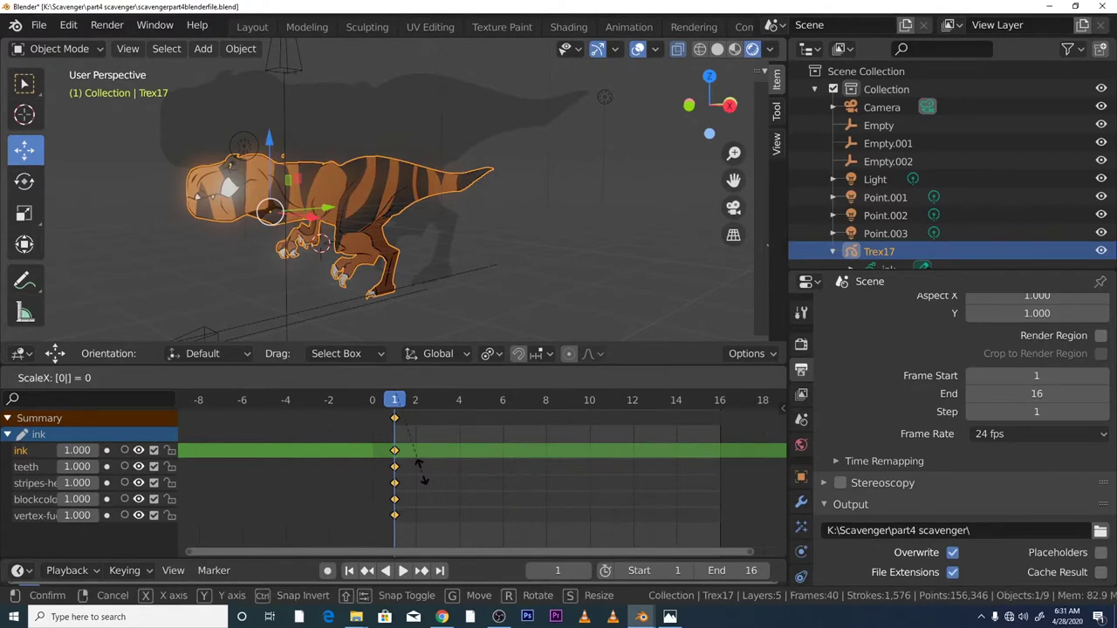
{"action": "left_click", "coordinate": [421, 475]}
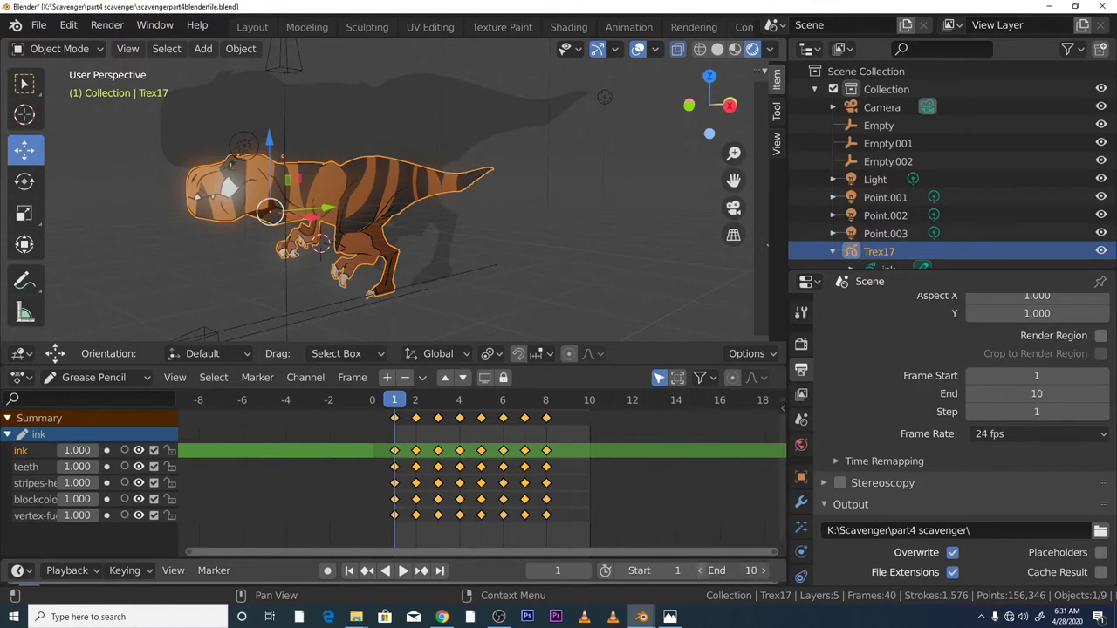
{"action": "left_click", "coordinate": [763, 572]}
{"action": "scroll", "coordinate": [478, 284], "scroll_direction": "down", "scroll_amount": 3}
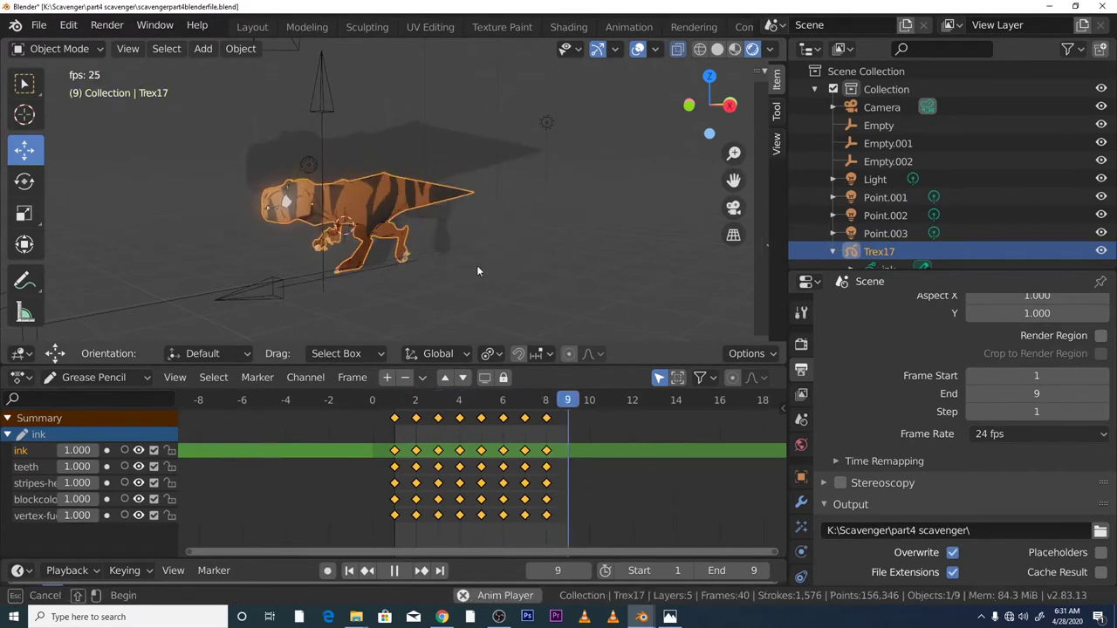
Step: Stop playback at the shortened timing, return to frame 1, and restore two-frame keyframe spacing with end frame 16
{"action": "left_click", "coordinate": [442, 278]}
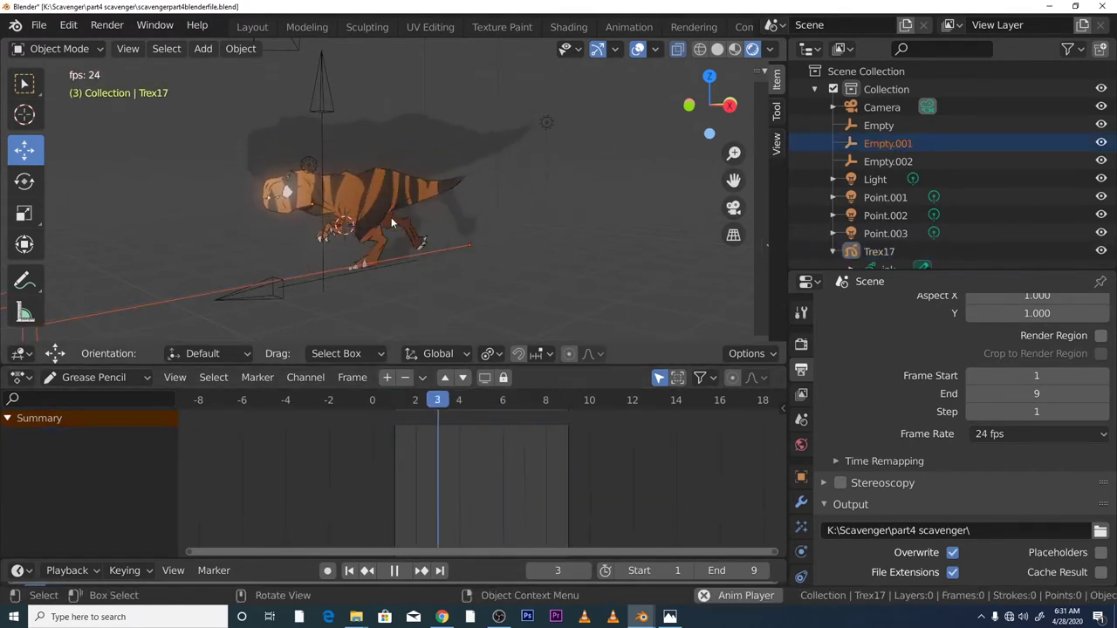
{"action": "key", "text": "ctrl+z"}
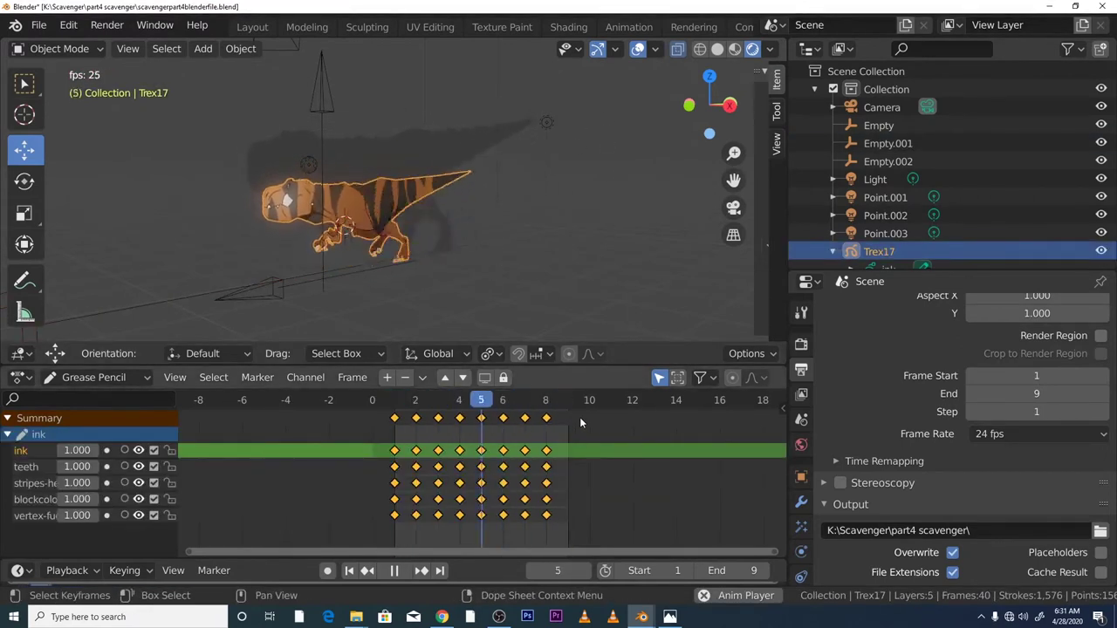
{"action": "key", "text": "space"}
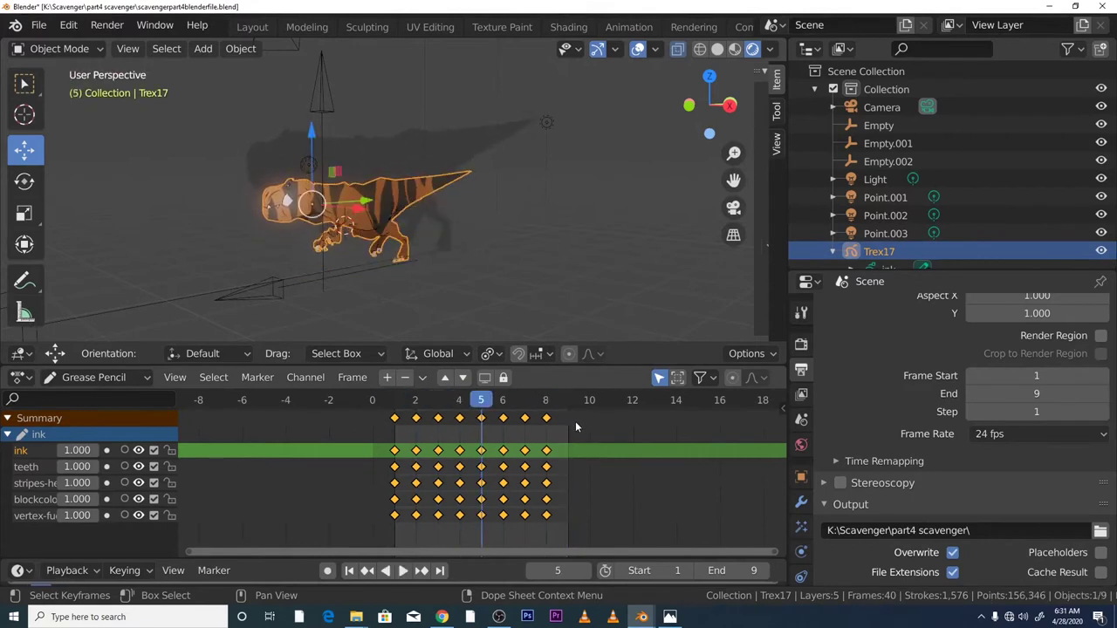
{"action": "mouse_move", "coordinate": [405, 412]}
{"action": "left_mouse_down"}
{"action": "mouse_move", "coordinate": [394, 410]}
{"action": "mouse_move", "coordinate": [559, 421]}
{"action": "mouse_move", "coordinate": [401, 421]}
{"action": "left_mouse_up"}
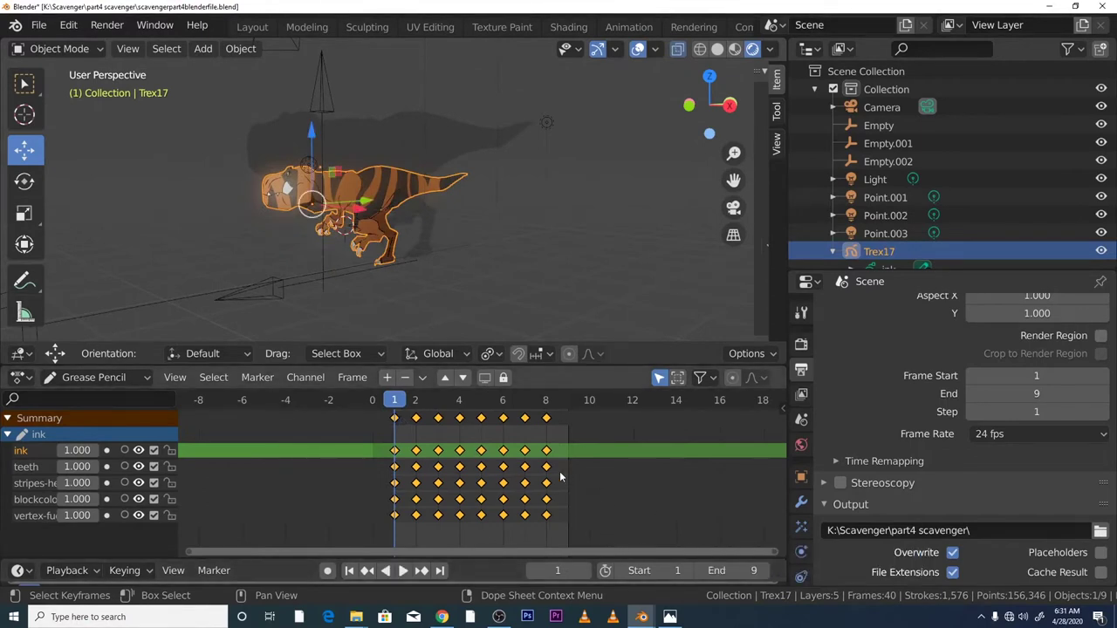
{"action": "left_click", "coordinate": [402, 431]}
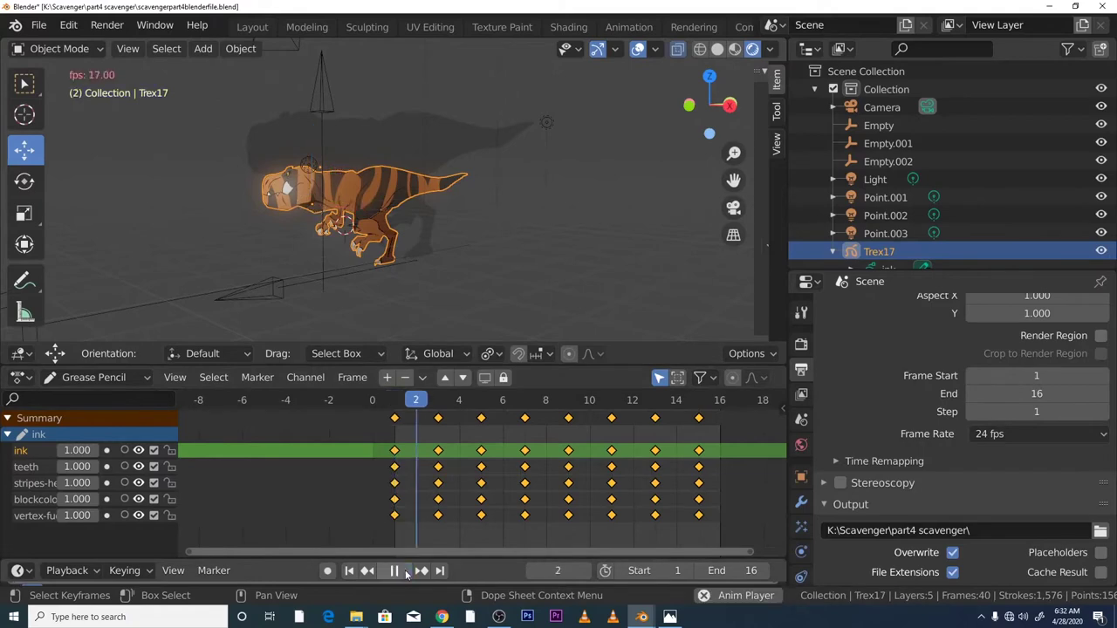
Step: Review the T-rex run playing at its two-frame keyframe spacing from a closer, turned view and stop playback
{"action": "scroll", "coordinate": [633, 199], "scroll_direction": "up", "scroll_amount": 1}
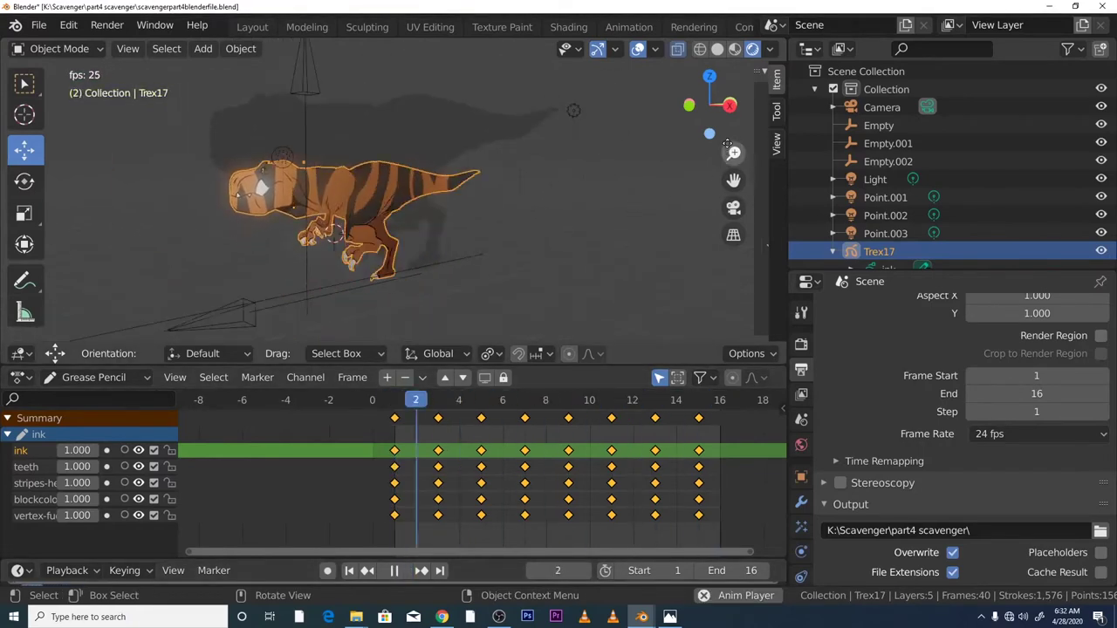
{"action": "left_click_drag", "start_coordinate": [725, 140], "coordinate": [637, 191]}
{"action": "scroll", "coordinate": [637, 191], "scroll_direction": "up", "scroll_amount": 3}
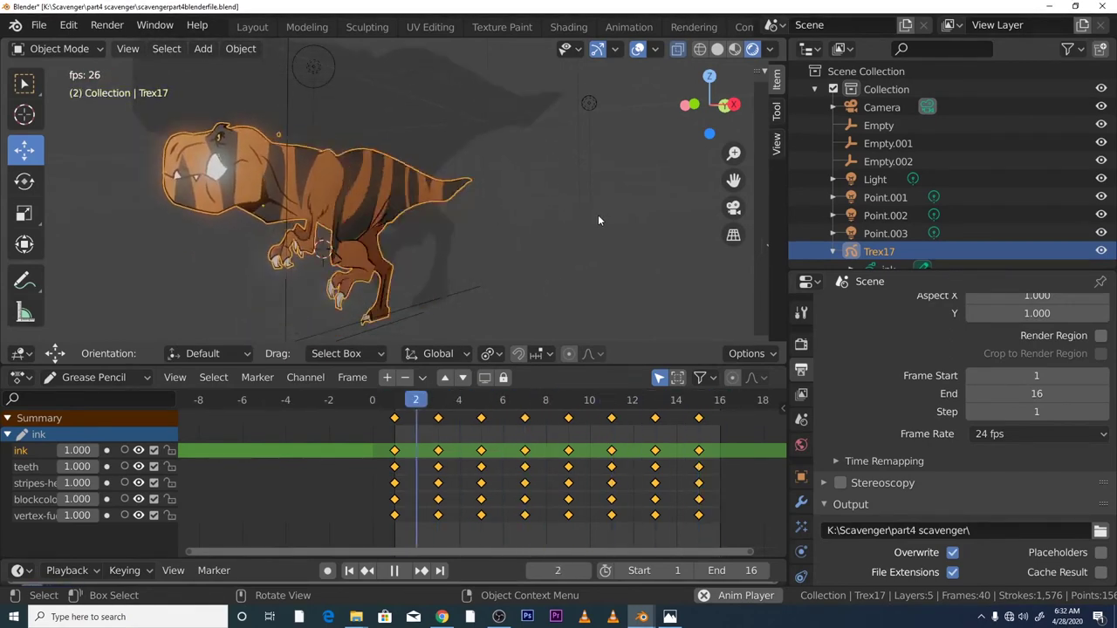
{"action": "key", "text": "space"}
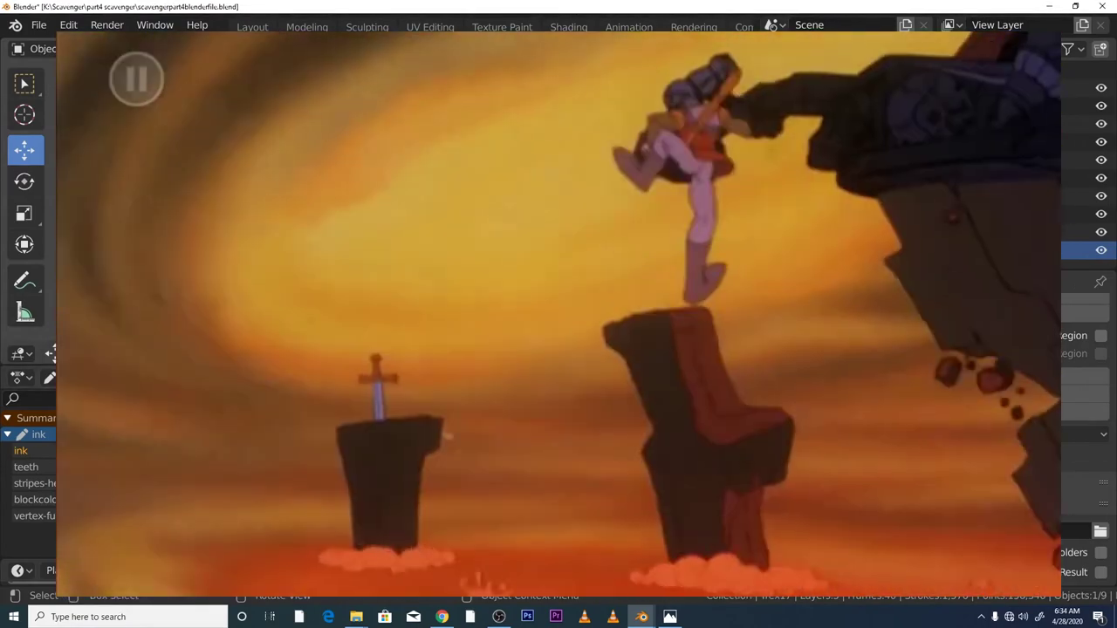
Step: Switch to the other open Blender window containing one6.blend
{"action": "left_click", "coordinate": [39, 26]}
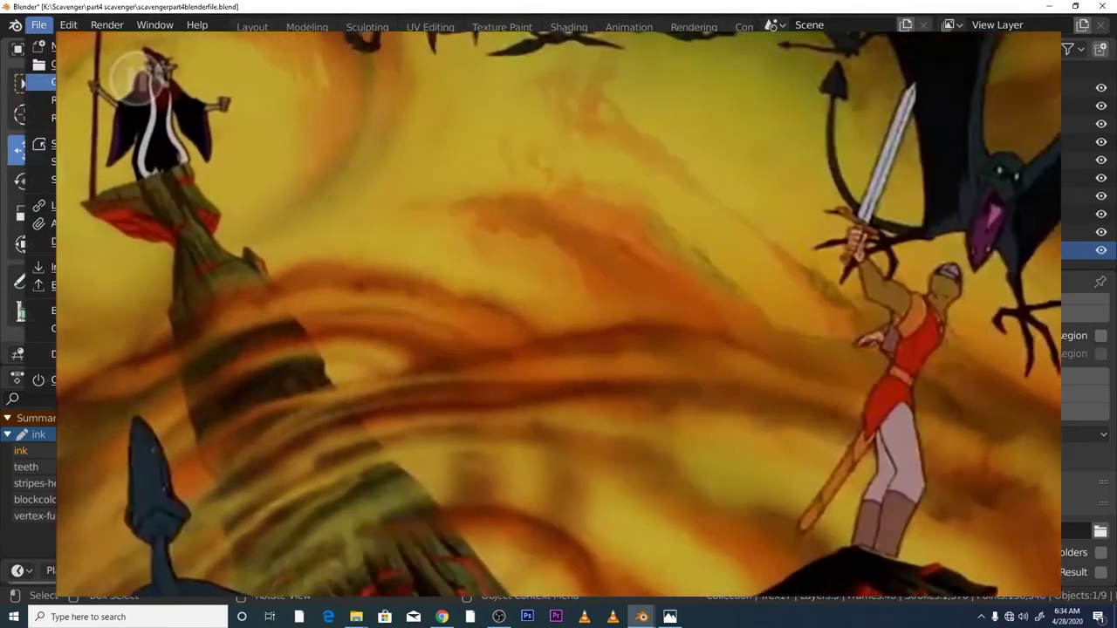
{"action": "key", "text": "Escape"}
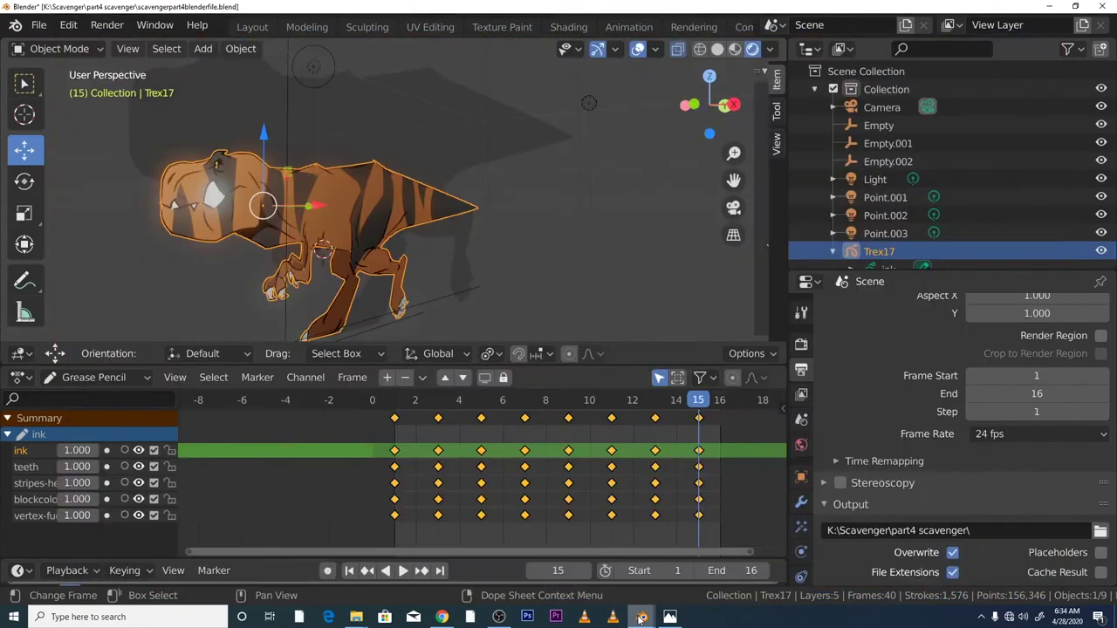
{"action": "mouse_move", "coordinate": [642, 617]}
{"action": "left_click", "coordinate": [527, 576]}
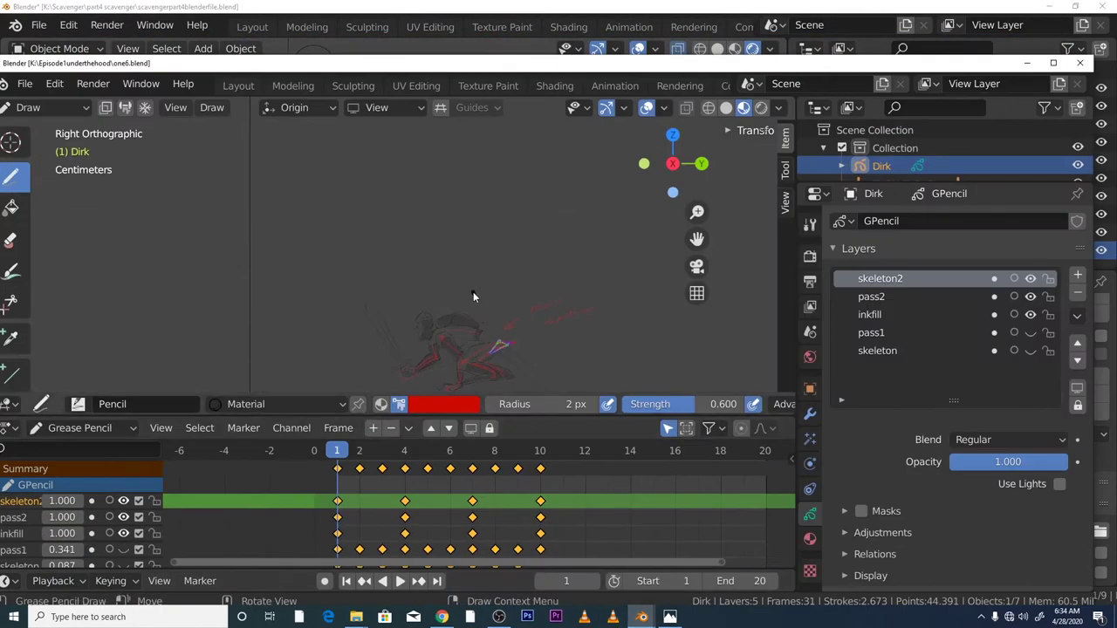
Step: Centre the Dirk skeleton drawing in the viewport and shrink the dope sheet to give the viewport more height
{"action": "scroll", "coordinate": [470, 291], "scroll_direction": "up", "scroll_amount": 2}
{"action": "mouse_move", "coordinate": [696, 238]}
{"action": "left_mouse_down"}
{"action": "mouse_move", "coordinate": [655, 174]}
{"action": "mouse_move", "coordinate": [623, 267]}
{"action": "mouse_move", "coordinate": [603, 271]}
{"action": "mouse_move", "coordinate": [665, 272]}
{"action": "left_mouse_up"}
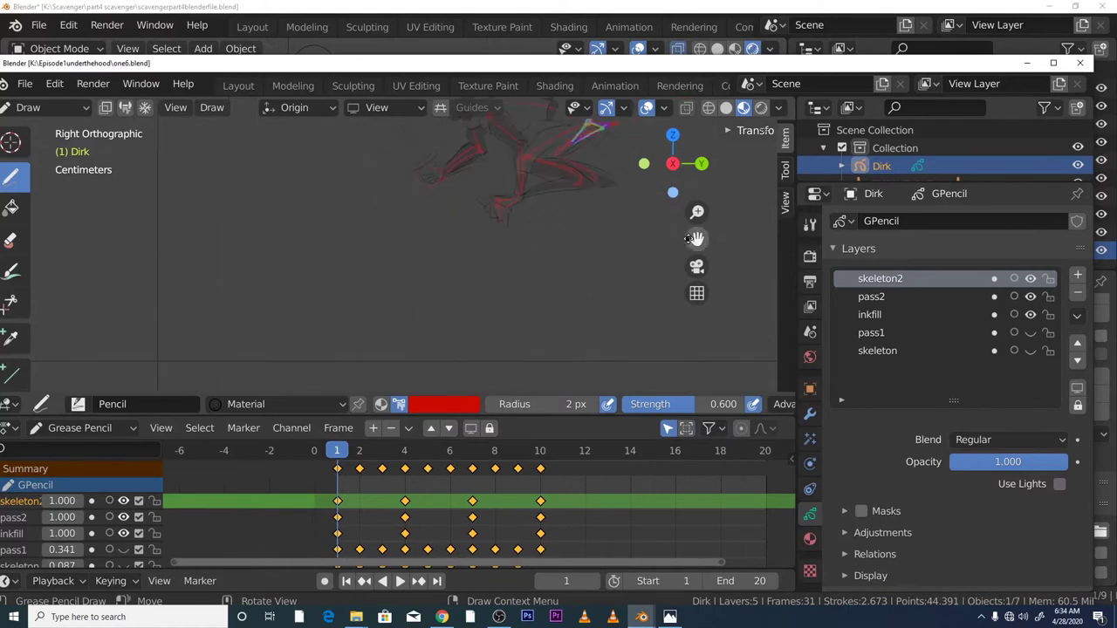
{"action": "left_click_drag", "start_coordinate": [696, 238], "coordinate": [602, 300]}
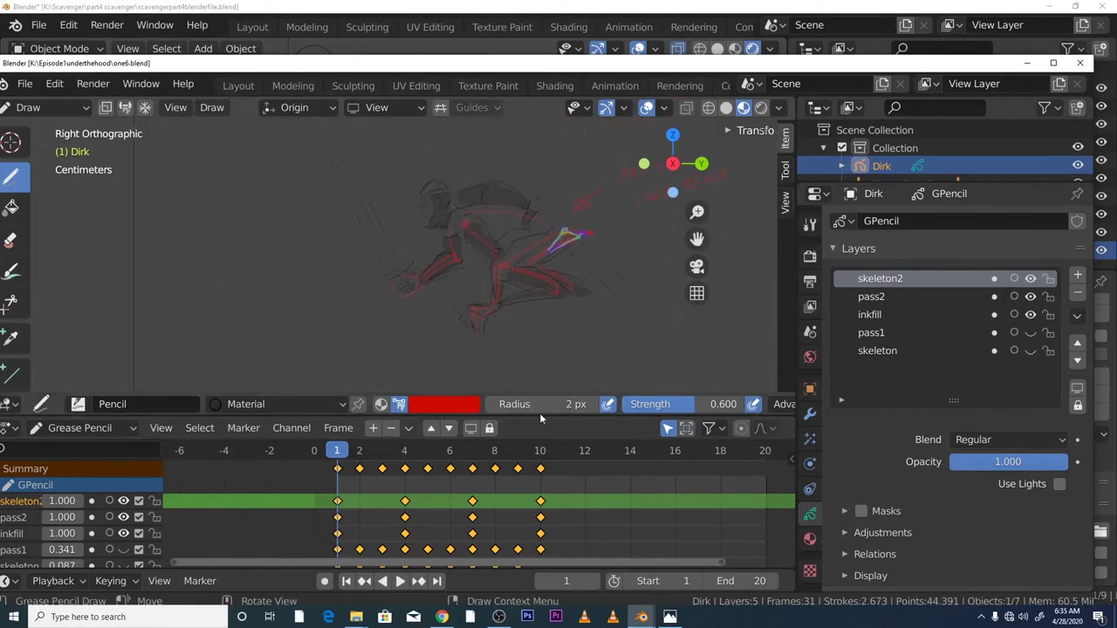
{"action": "left_click_drag", "start_coordinate": [540, 415], "coordinate": [541, 524]}
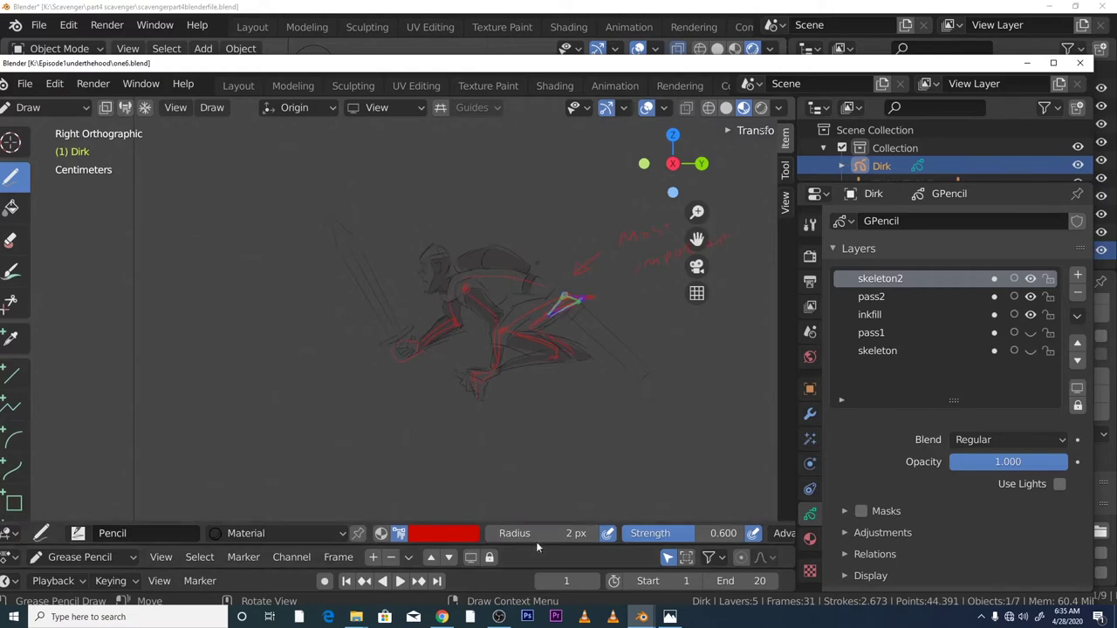
{"action": "left_click_drag", "start_coordinate": [538, 548], "coordinate": [555, 470]}
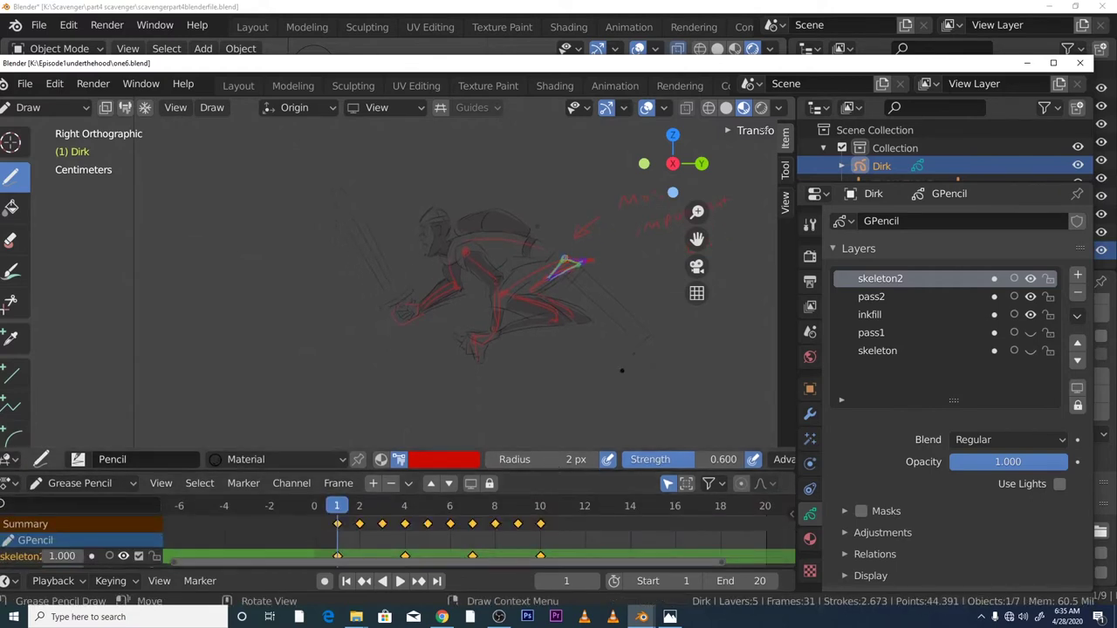
{"action": "scroll", "coordinate": [569, 220], "scroll_direction": "down", "scroll_amount": 4}
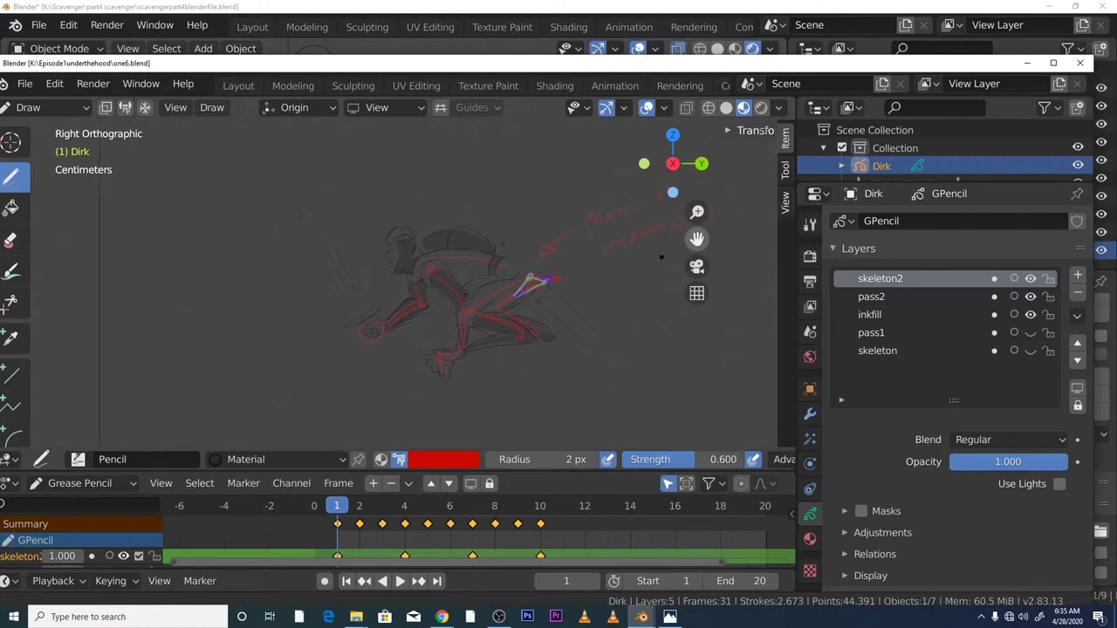
{"action": "scroll", "coordinate": [568, 224], "scroll_direction": "down", "scroll_amount": 1}
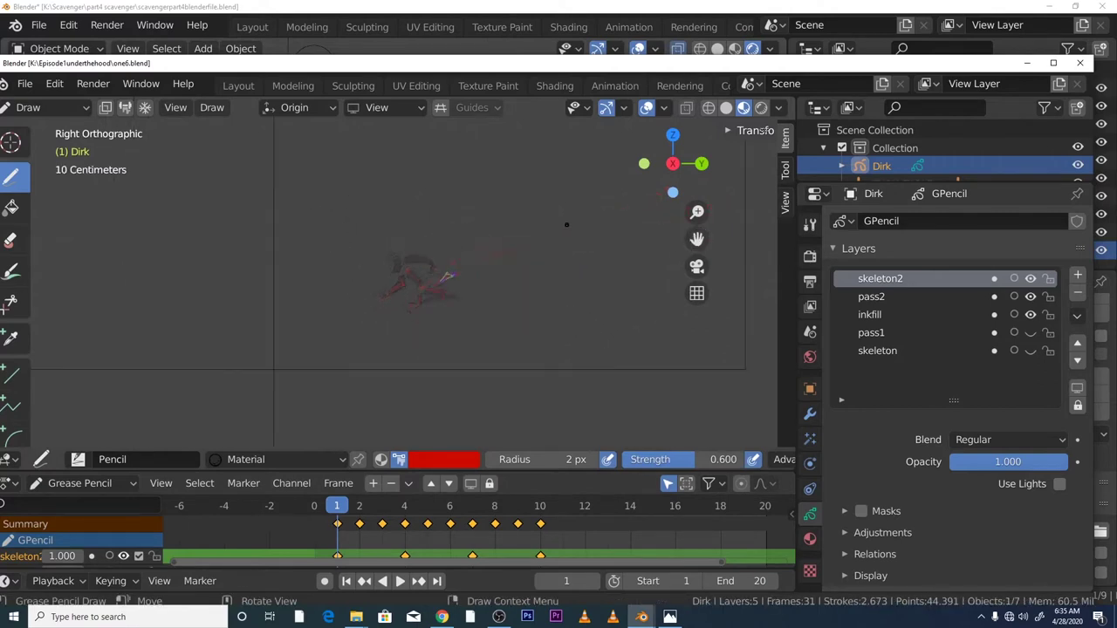
{"action": "scroll", "coordinate": [566, 226], "scroll_direction": "up", "scroll_amount": 1}
{"action": "scroll", "coordinate": [557, 234], "scroll_direction": "up", "scroll_amount": 1}
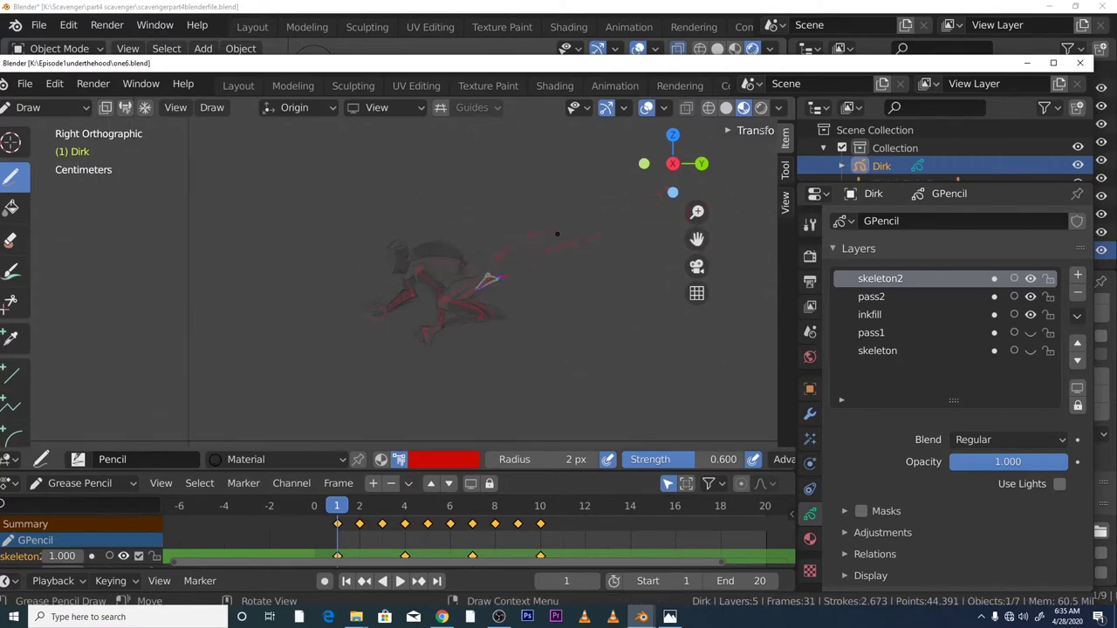
{"action": "scroll", "coordinate": [555, 235], "scroll_direction": "down", "scroll_amount": 3}
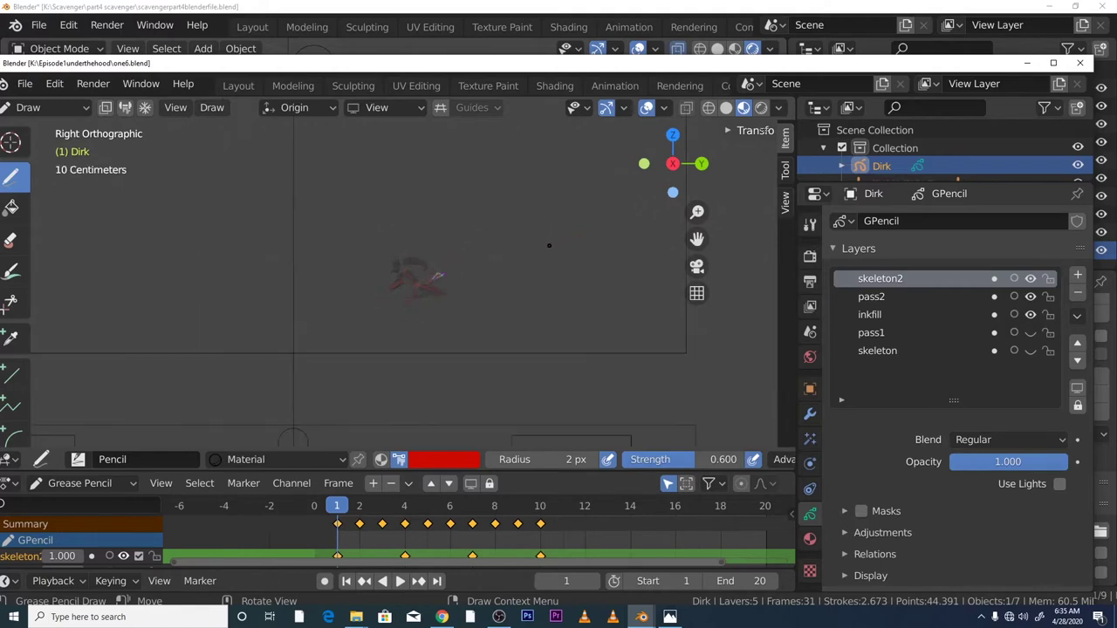
{"action": "scroll", "coordinate": [549, 245], "scroll_direction": "up", "scroll_amount": 1}
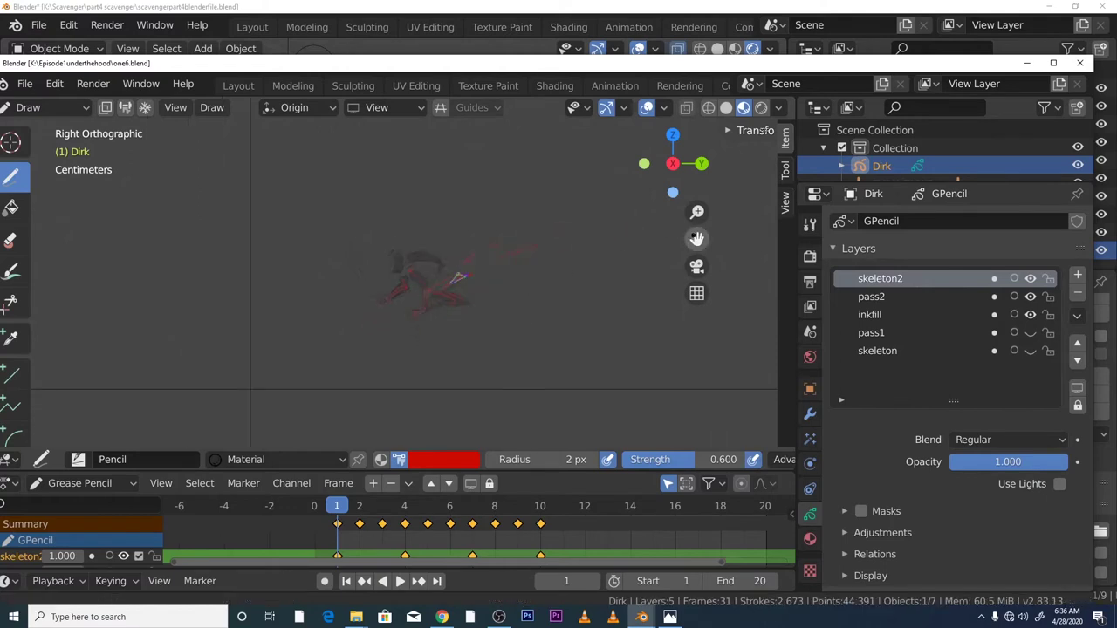
{"action": "scroll", "coordinate": [568, 279], "scroll_direction": "down", "scroll_amount": 3}
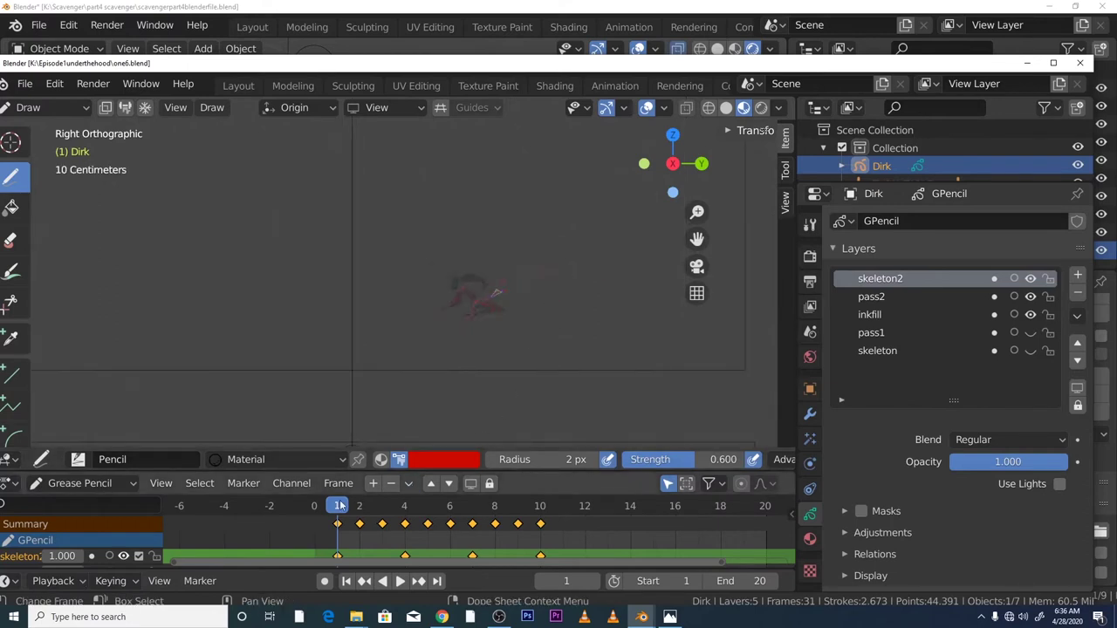
Step: Go to frame 2 of the Dirk animation and examine the crouching figure up close
{"action": "left_click", "coordinate": [359, 506]}
{"action": "scroll", "coordinate": [438, 329], "scroll_direction": "up", "scroll_amount": 3}
{"action": "scroll", "coordinate": [437, 330], "scroll_direction": "up", "scroll_amount": 2}
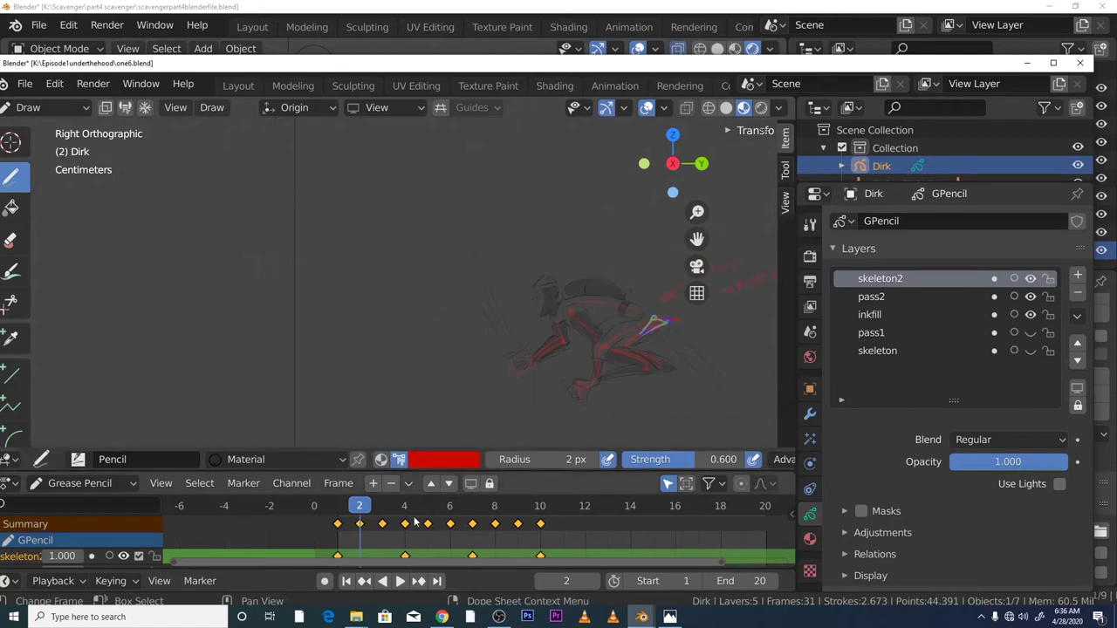
Step: Scrub the Dirk animation to frame 5 and locate the figure from a wider view
{"action": "left_click_drag", "start_coordinate": [361, 510], "coordinate": [427, 506]}
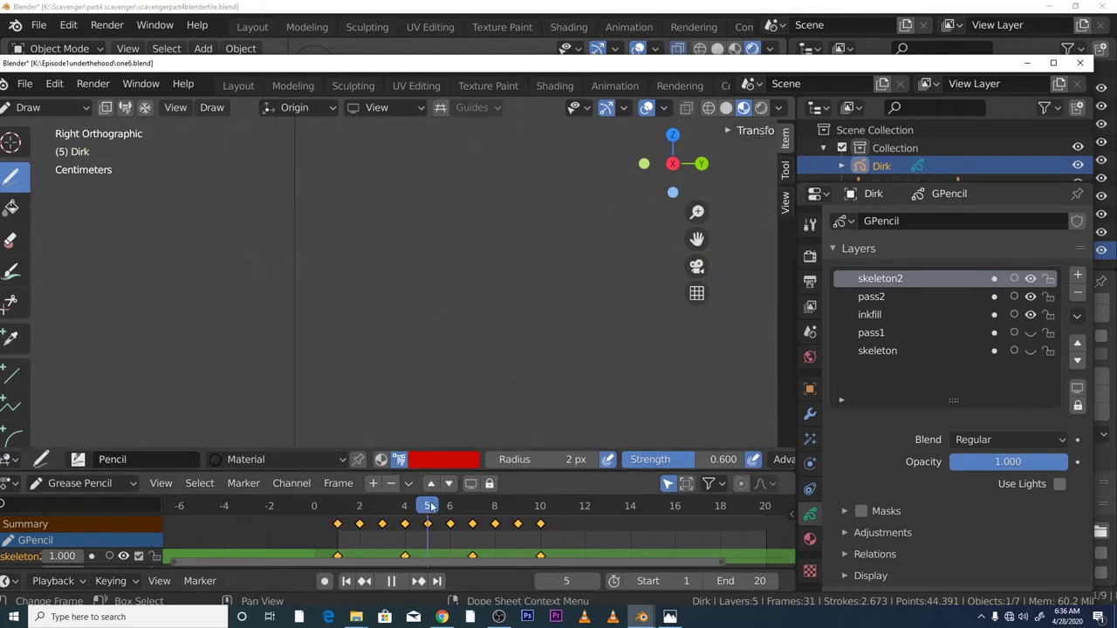
{"action": "scroll", "coordinate": [449, 293], "scroll_direction": "down", "scroll_amount": 5}
{"action": "scroll", "coordinate": [449, 293], "scroll_direction": "down", "scroll_amount": 2}
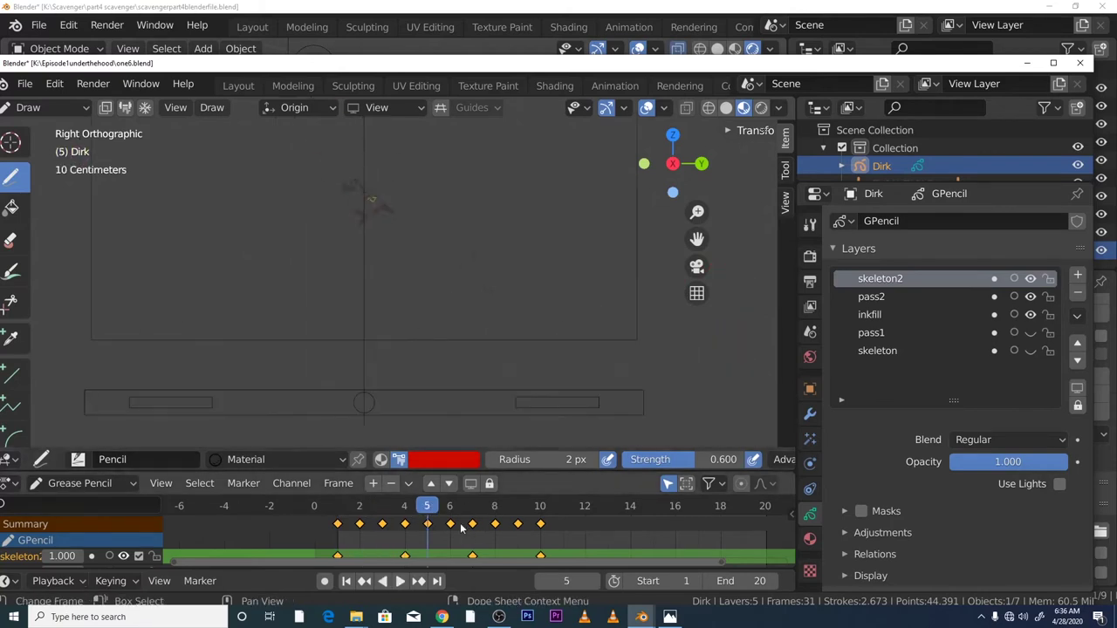
Step: Return to frame 1 and examine the crouching Dirk pose and its red skeleton lines up close
{"action": "key", "text": "ctrl+shift+space"}
{"action": "mouse_move", "coordinate": [382, 513]}
{"action": "left_mouse_down"}
{"action": "mouse_move", "coordinate": [337, 510]}
{"action": "mouse_move", "coordinate": [542, 523]}
{"action": "mouse_move", "coordinate": [563, 515]}
{"action": "mouse_move", "coordinate": [340, 509]}
{"action": "left_mouse_up"}
{"action": "scroll", "coordinate": [423, 384], "scroll_direction": "up", "scroll_amount": 6}
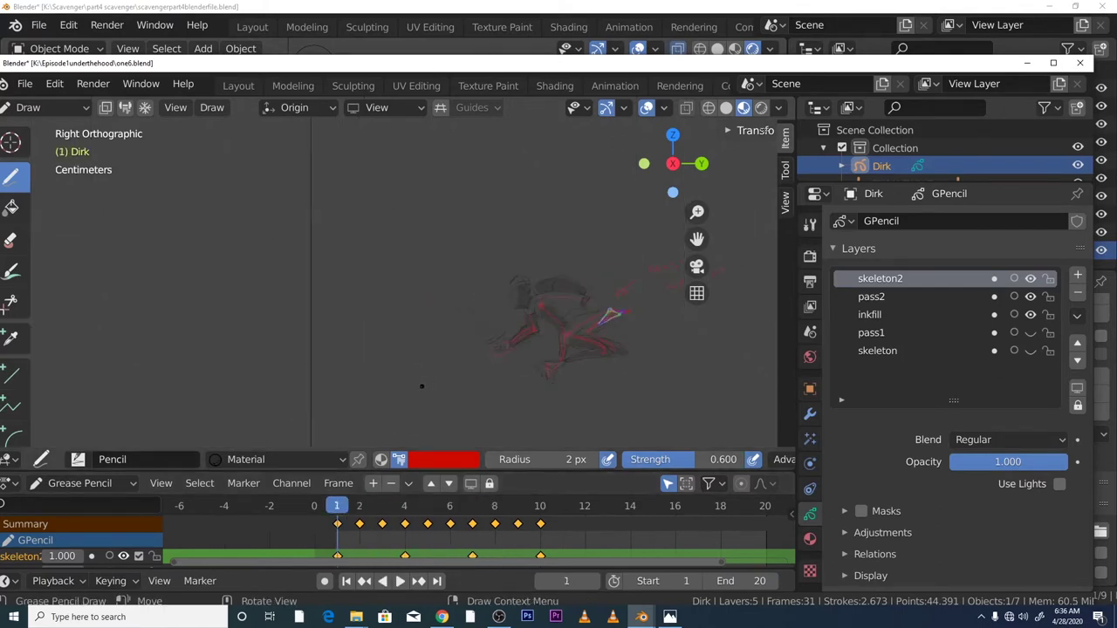
{"action": "scroll", "coordinate": [582, 332], "scroll_direction": "up", "scroll_amount": 2}
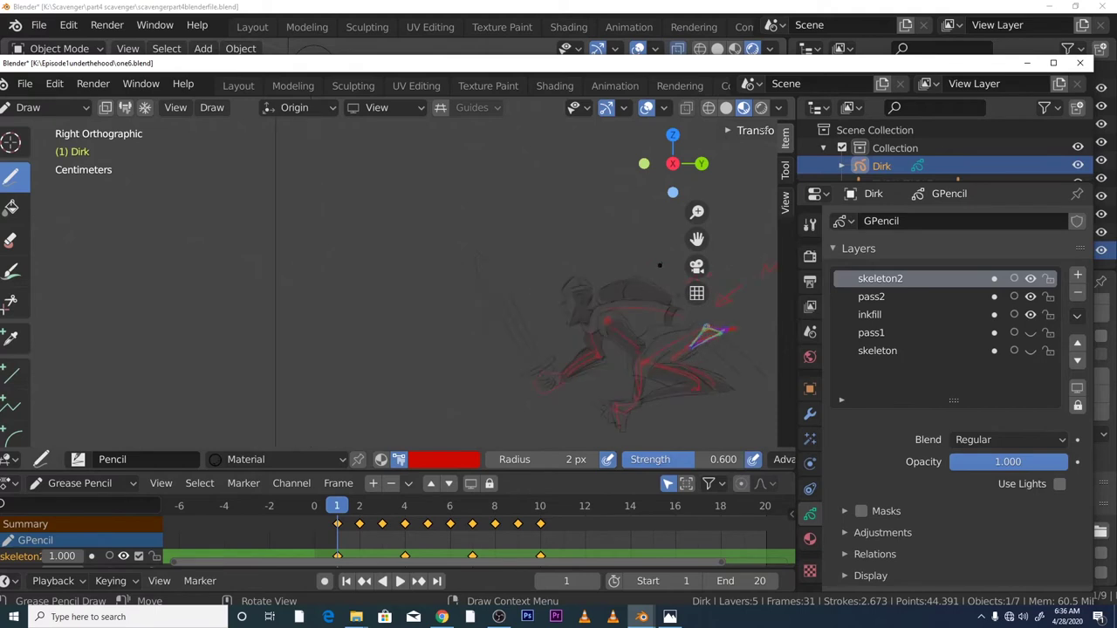
{"action": "left_click_drag", "start_coordinate": [696, 238], "coordinate": [535, 160]}
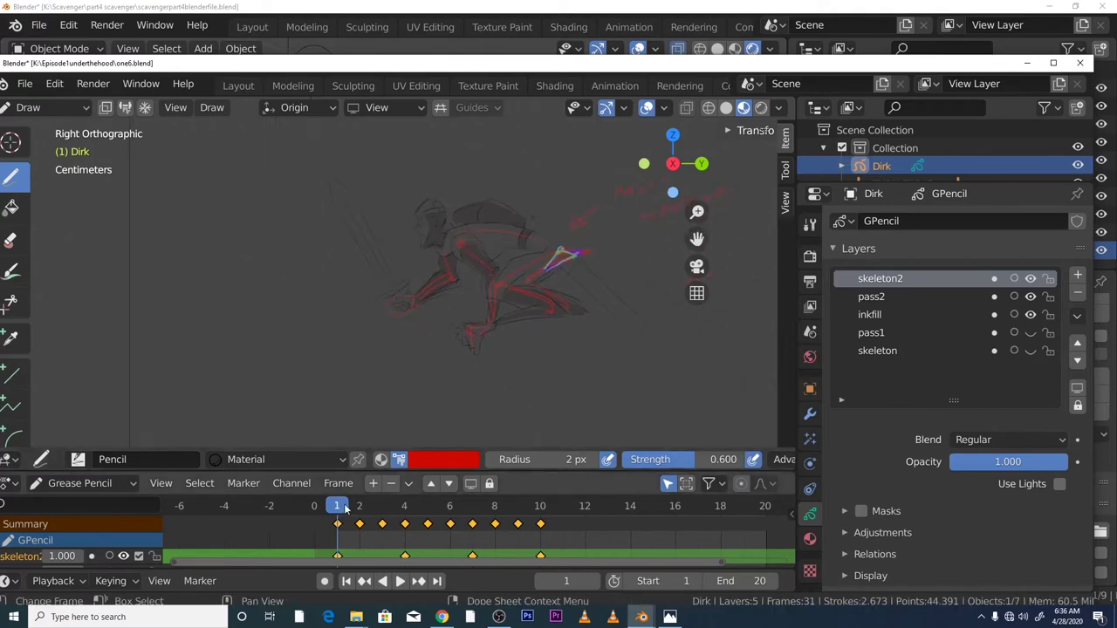
{"action": "scroll", "coordinate": [432, 255], "scroll_direction": "up", "scroll_amount": 3}
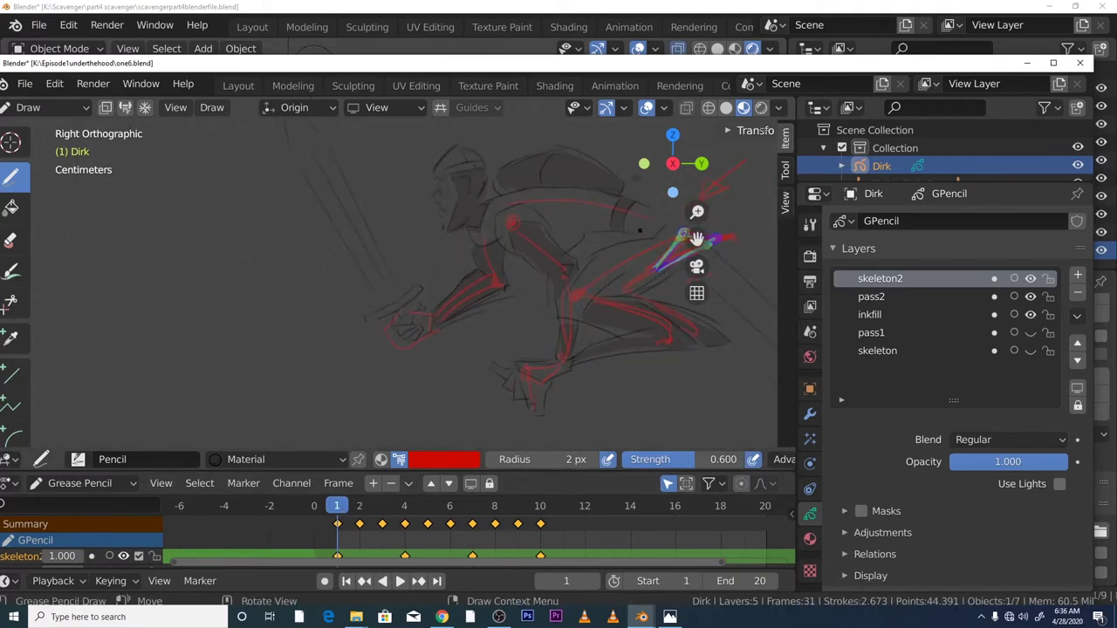
{"action": "left_click_drag", "start_coordinate": [696, 238], "coordinate": [563, 271]}
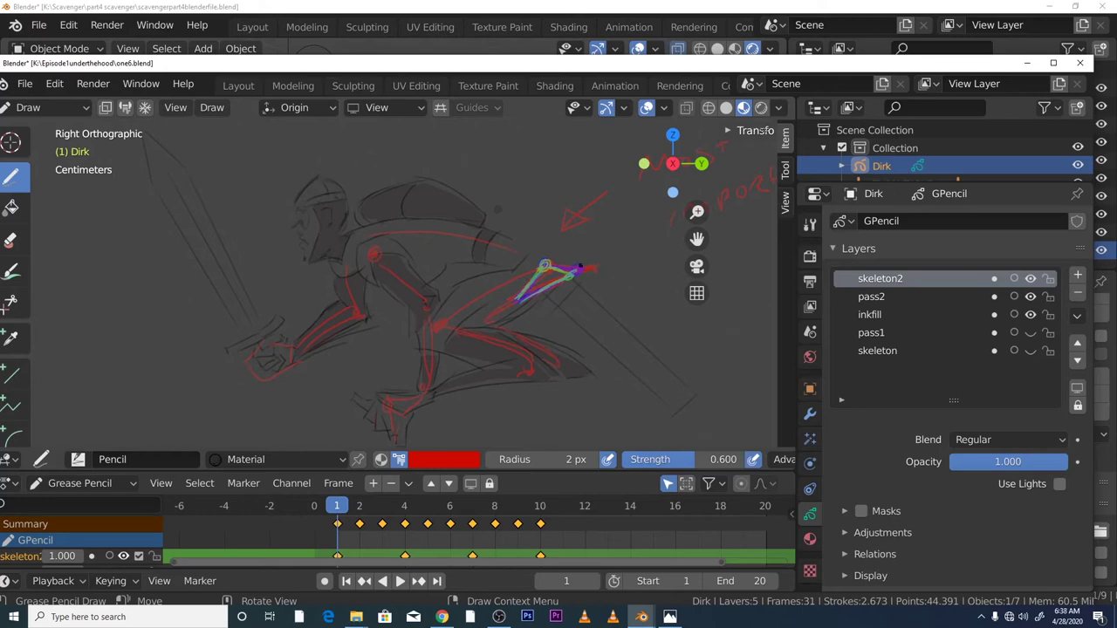
Step: Advance the Dirk animation to the skeleton2 keyframe at frame 4 and examine the leg and hip lines
{"action": "scroll", "coordinate": [580, 264], "scroll_direction": "down", "scroll_amount": 5}
{"action": "scroll", "coordinate": [529, 302], "scroll_direction": "down", "scroll_amount": 2}
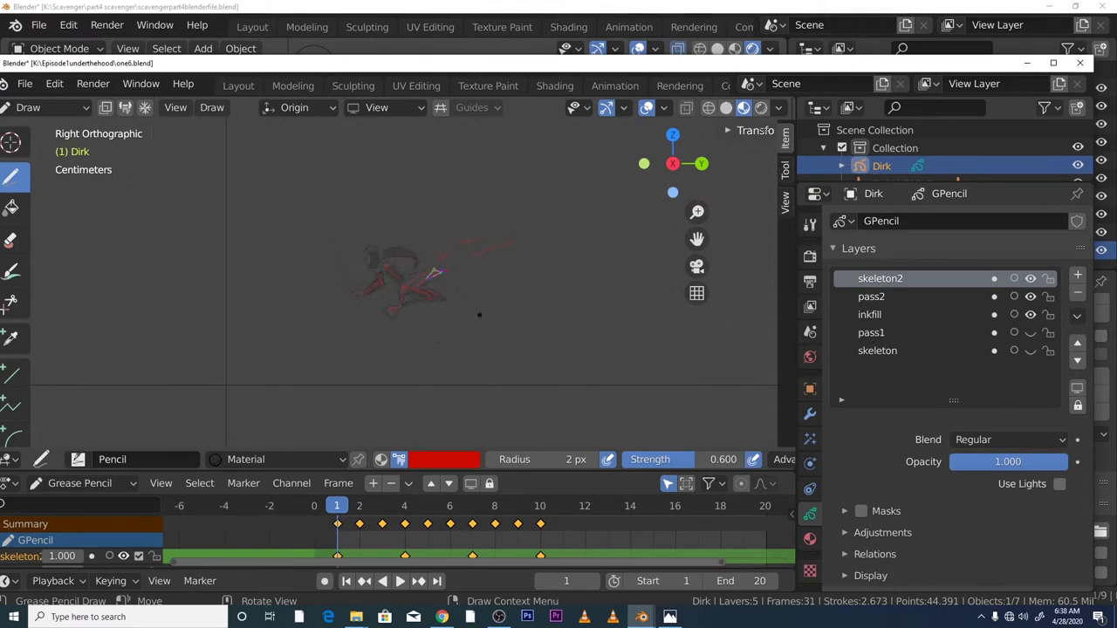
{"action": "key", "text": "space"}
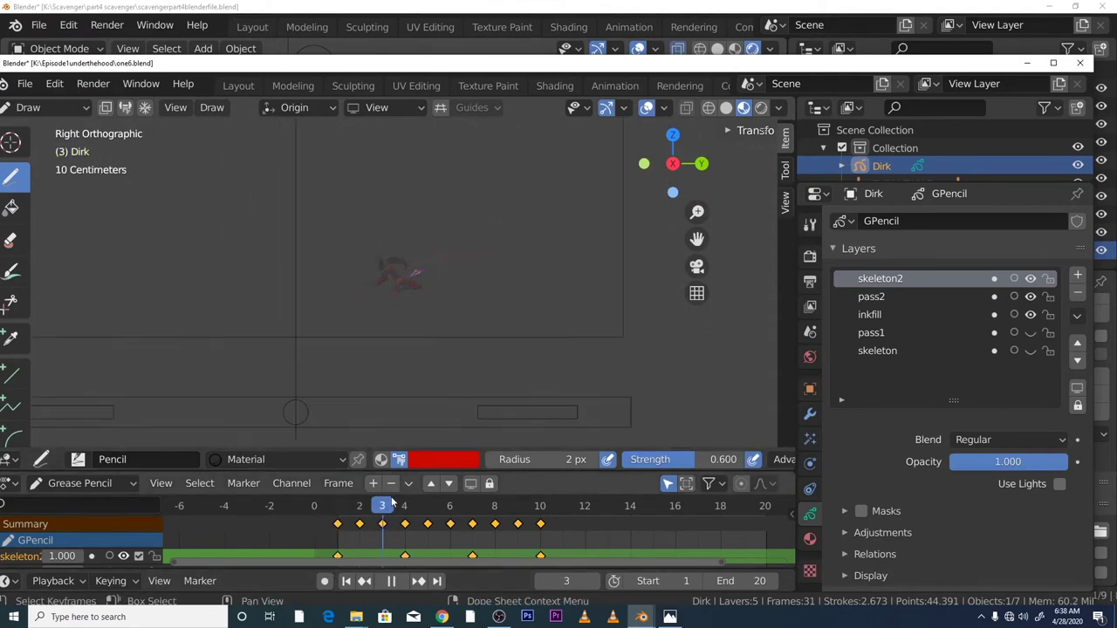
{"action": "key", "text": "space"}
{"action": "scroll", "coordinate": [438, 341], "scroll_direction": "up", "scroll_amount": 3}
{"action": "scroll", "coordinate": [438, 341], "scroll_direction": "down", "scroll_amount": 2}
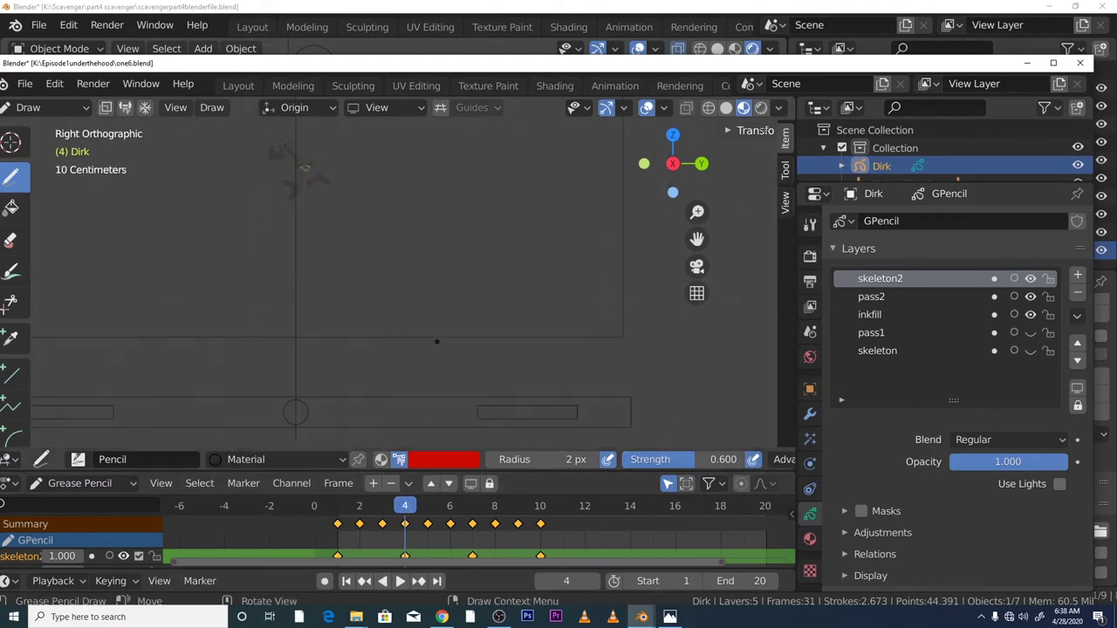
{"action": "scroll", "coordinate": [507, 248], "scroll_direction": "up", "scroll_amount": 3}
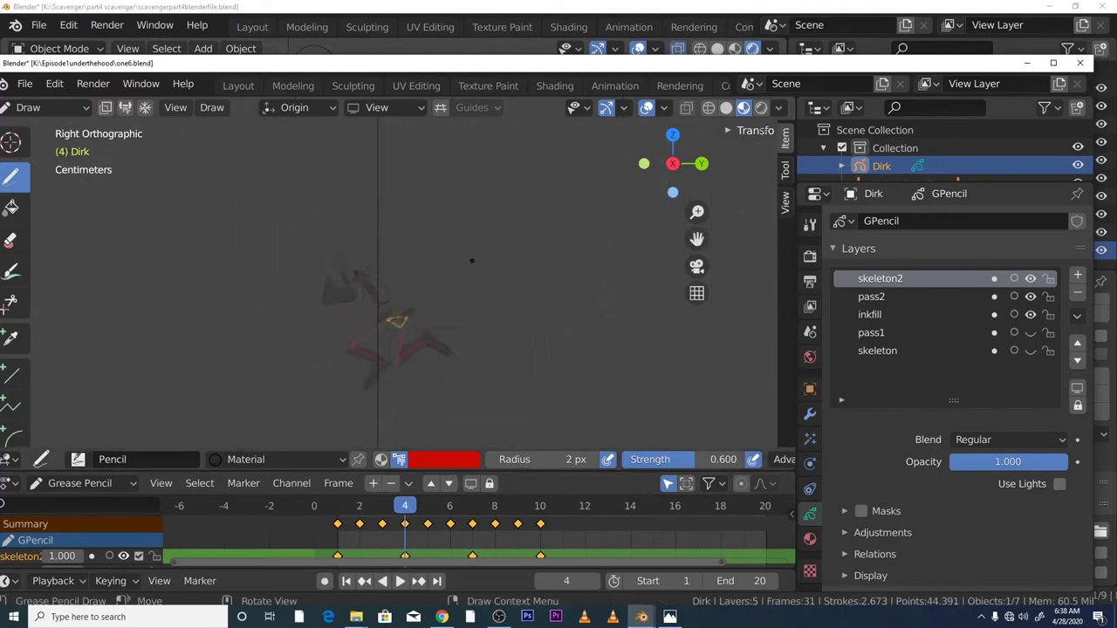
{"action": "left_click_drag", "start_coordinate": [696, 239], "coordinate": [723, 96]}
{"action": "scroll", "coordinate": [364, 252], "scroll_direction": "up", "scroll_amount": 1}
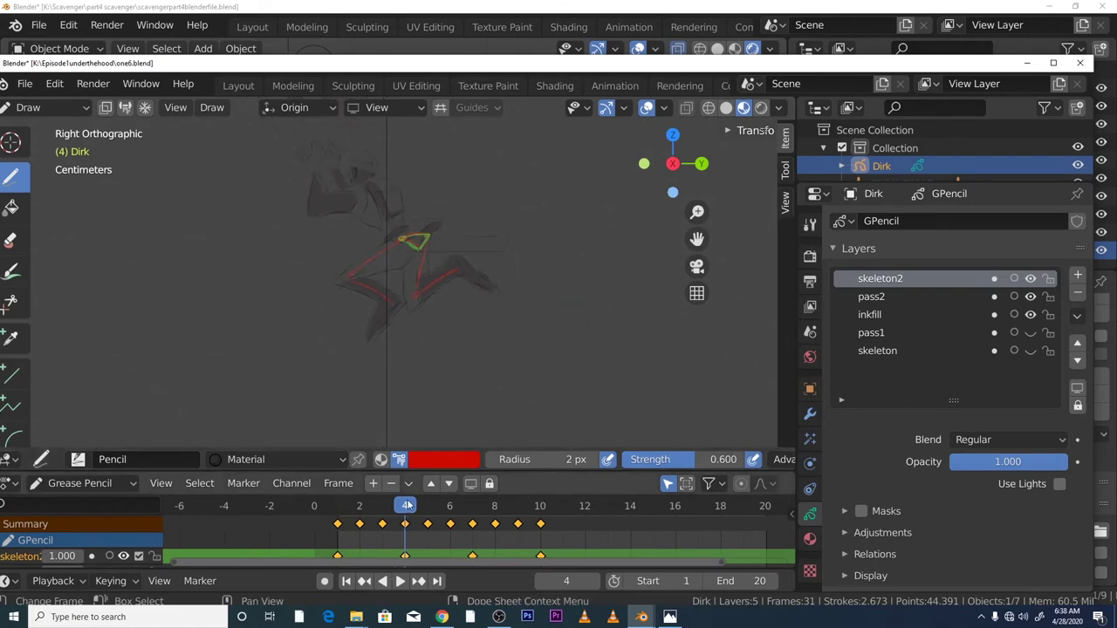
Step: Advance to the skeleton2 keyframe at frame 7 and examine the figure's hips and legs up close
{"action": "key", "text": "space"}
{"action": "key", "text": "space"}
{"action": "middle_click_drag", "start_coordinate": [481, 227], "coordinate": [559, 214], "text": "shift"}
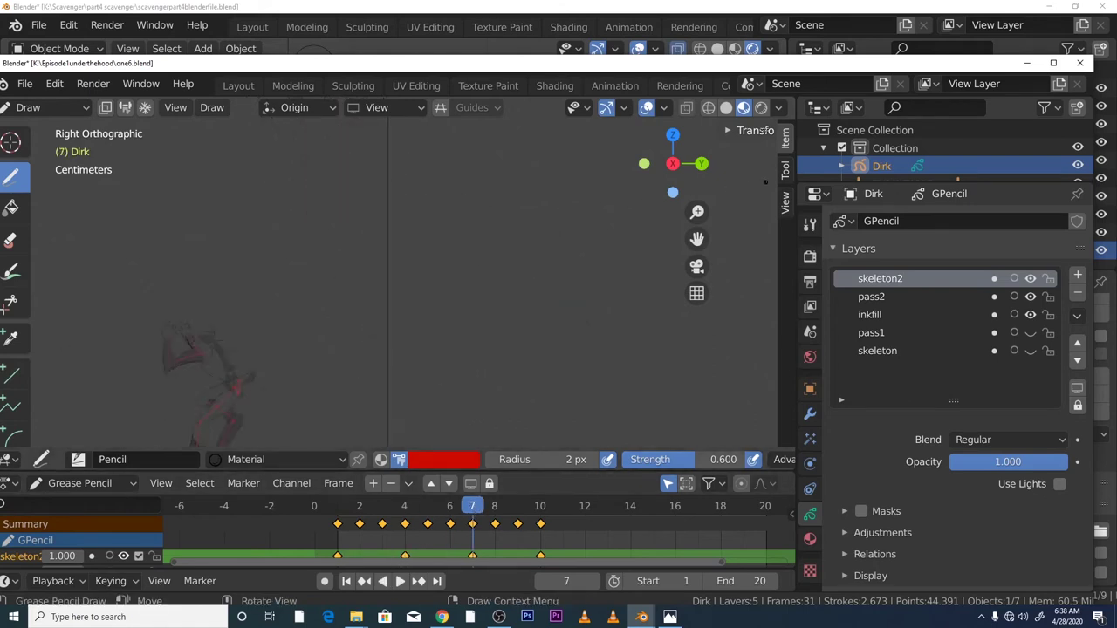
{"action": "left_click_drag", "start_coordinate": [698, 236], "coordinate": [864, 103]}
{"action": "scroll", "coordinate": [409, 292], "scroll_direction": "up", "scroll_amount": 5}
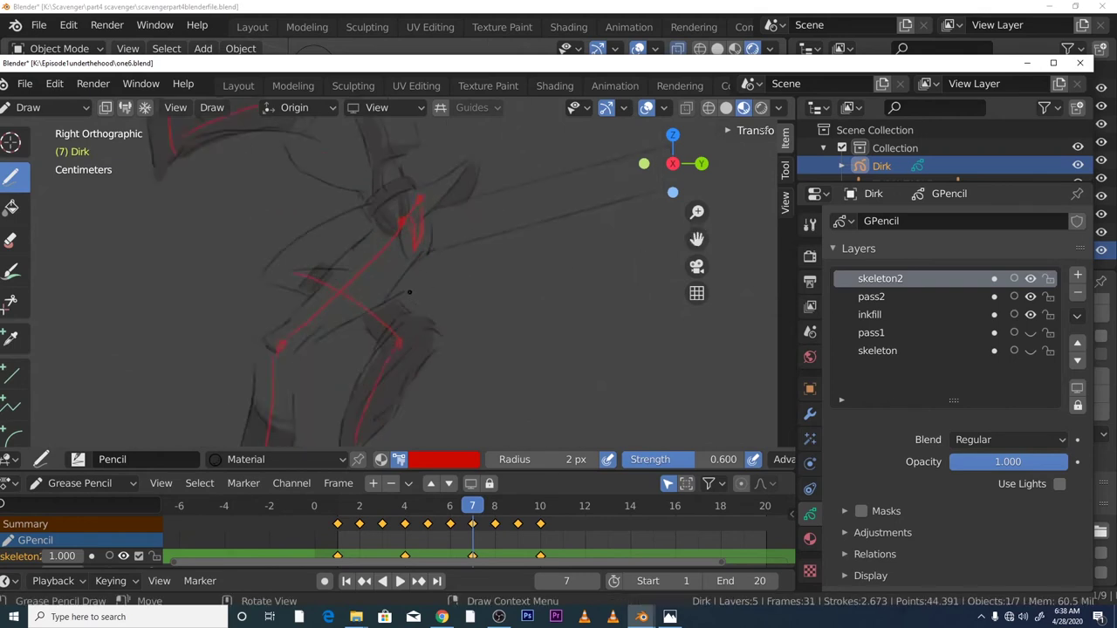
{"action": "scroll", "coordinate": [410, 293], "scroll_direction": "down", "scroll_amount": 2}
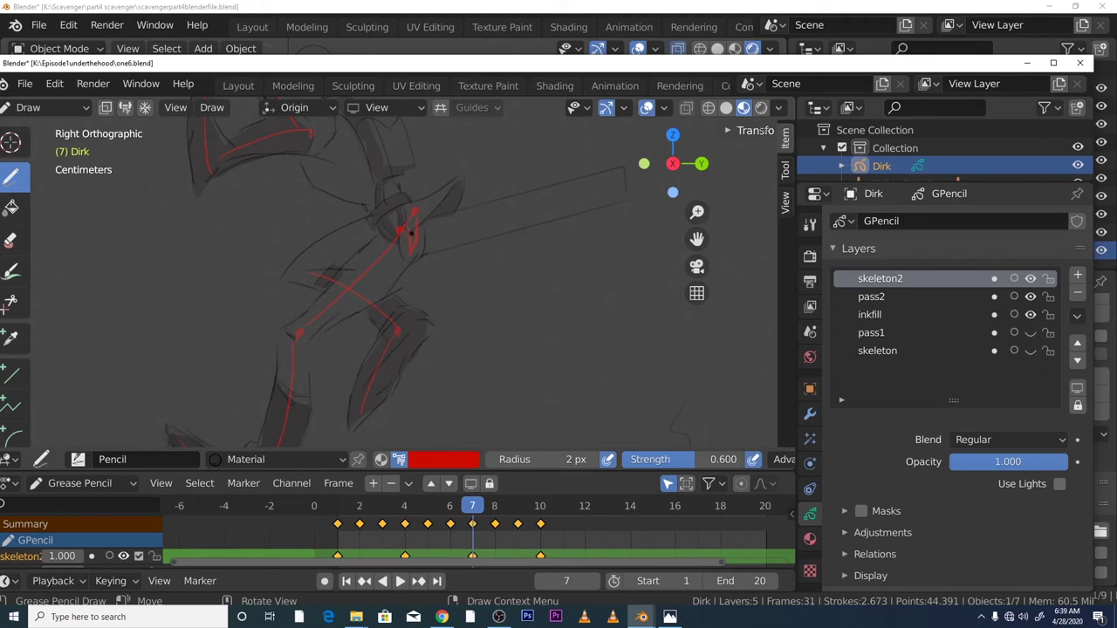
{"action": "scroll", "coordinate": [408, 232], "scroll_direction": "up", "scroll_amount": 3}
{"action": "scroll", "coordinate": [656, 243], "scroll_direction": "down", "scroll_amount": 4}
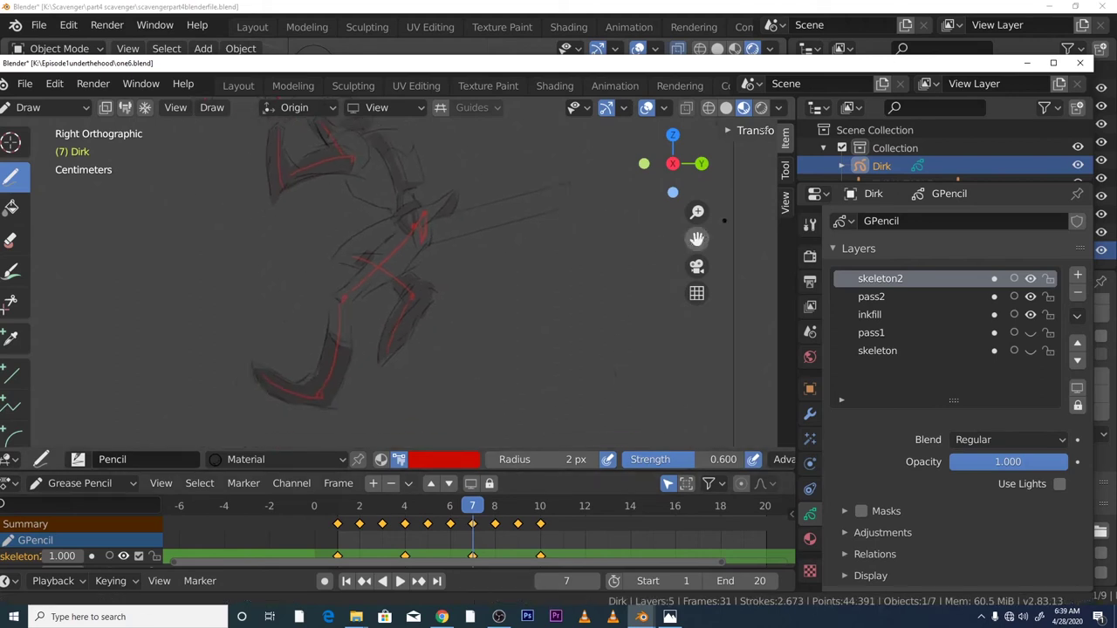
Step: Jump to the skeleton2 keyframe at frame 10 and examine the pose's hip, arm and leg lines up close
{"action": "key", "text": "Up"}
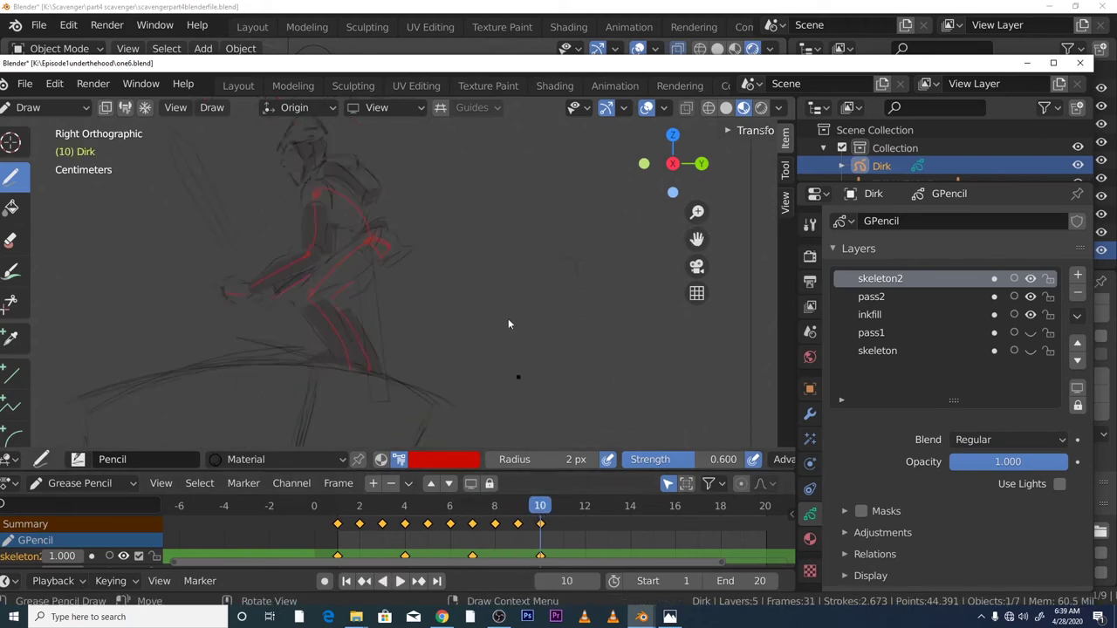
{"action": "scroll", "coordinate": [500, 288], "scroll_direction": "up", "scroll_amount": 4}
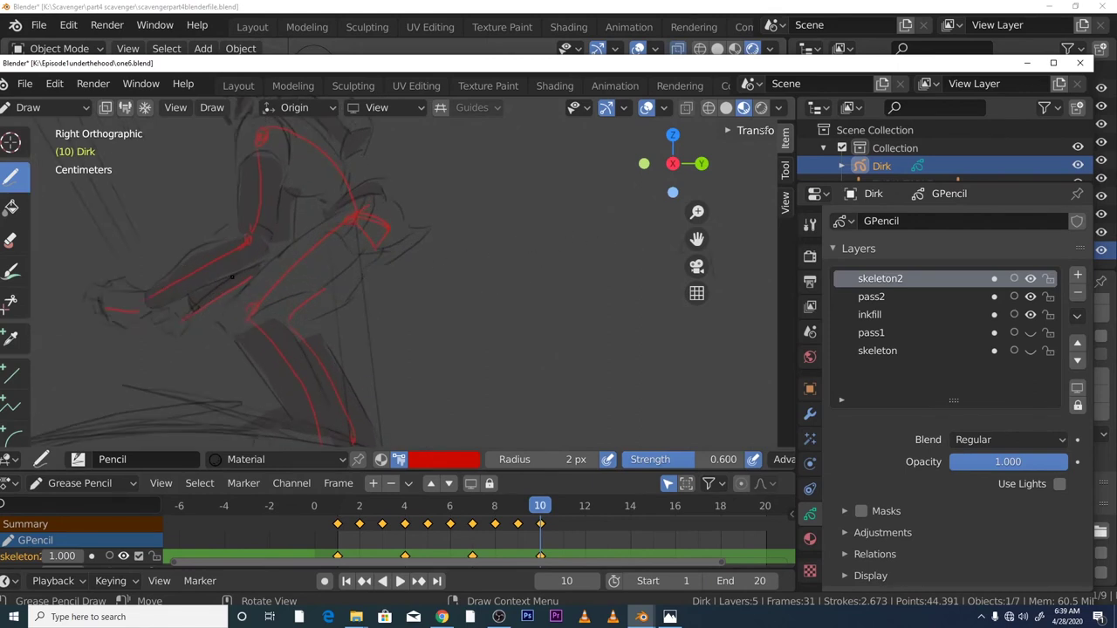
{"action": "scroll", "coordinate": [280, 270], "scroll_direction": "down", "scroll_amount": 1}
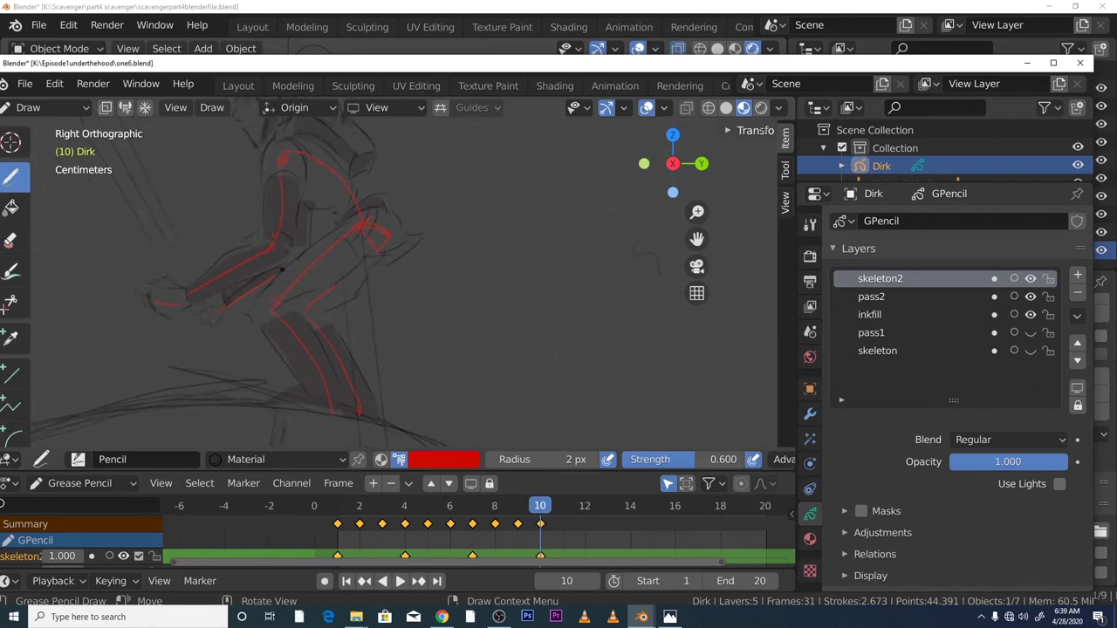
{"action": "scroll", "coordinate": [282, 270], "scroll_direction": "up", "scroll_amount": 1}
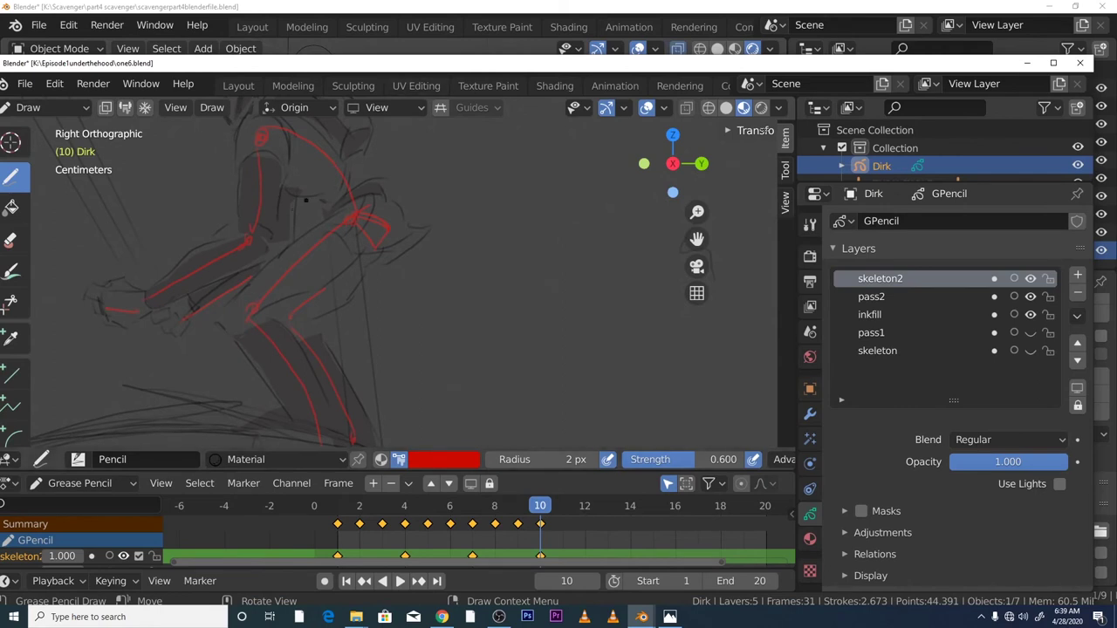
{"action": "scroll", "coordinate": [415, 280], "scroll_direction": "up", "scroll_amount": 2}
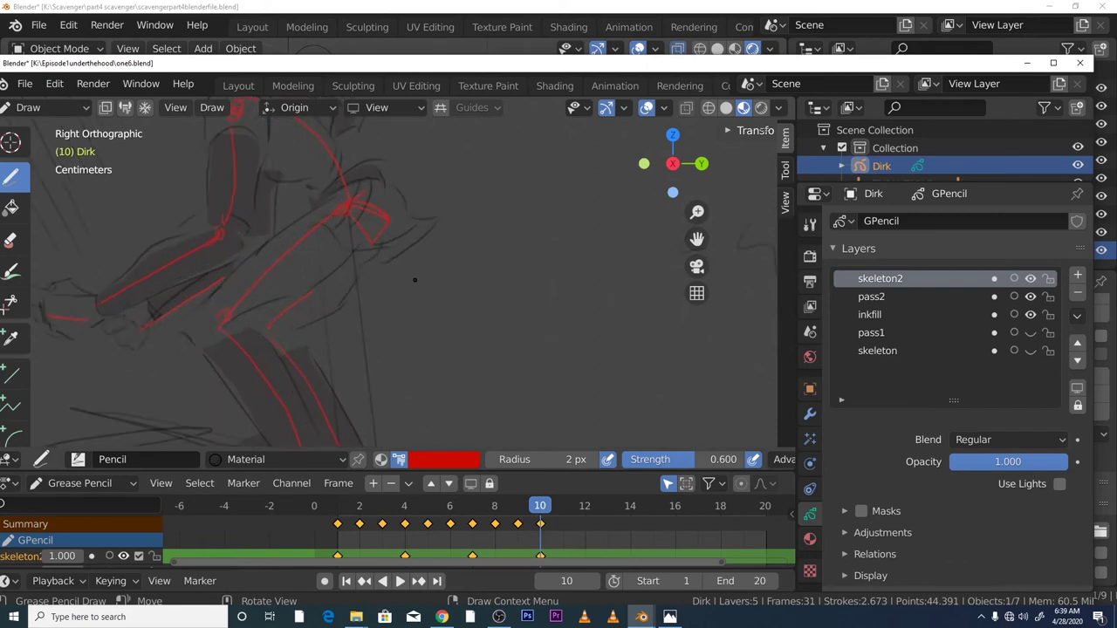